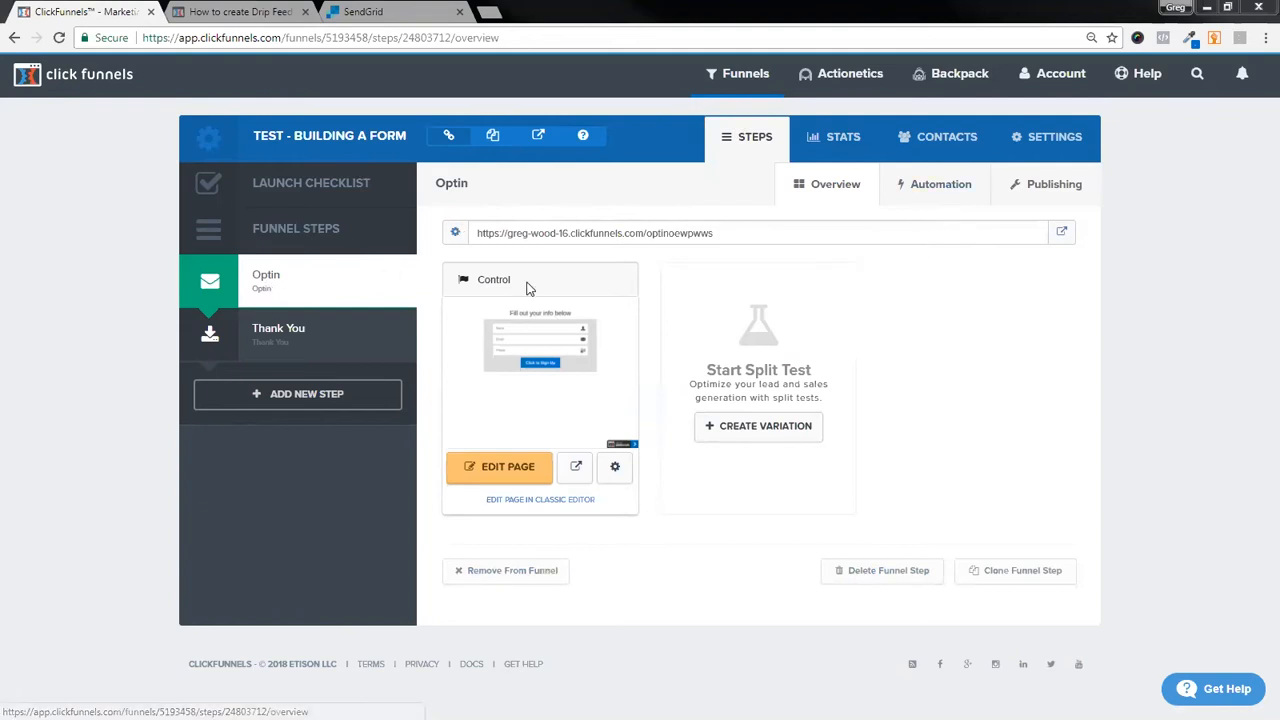
Start a new email in the Optin step's automation and set its From Name to "Testing".
click(928, 190)
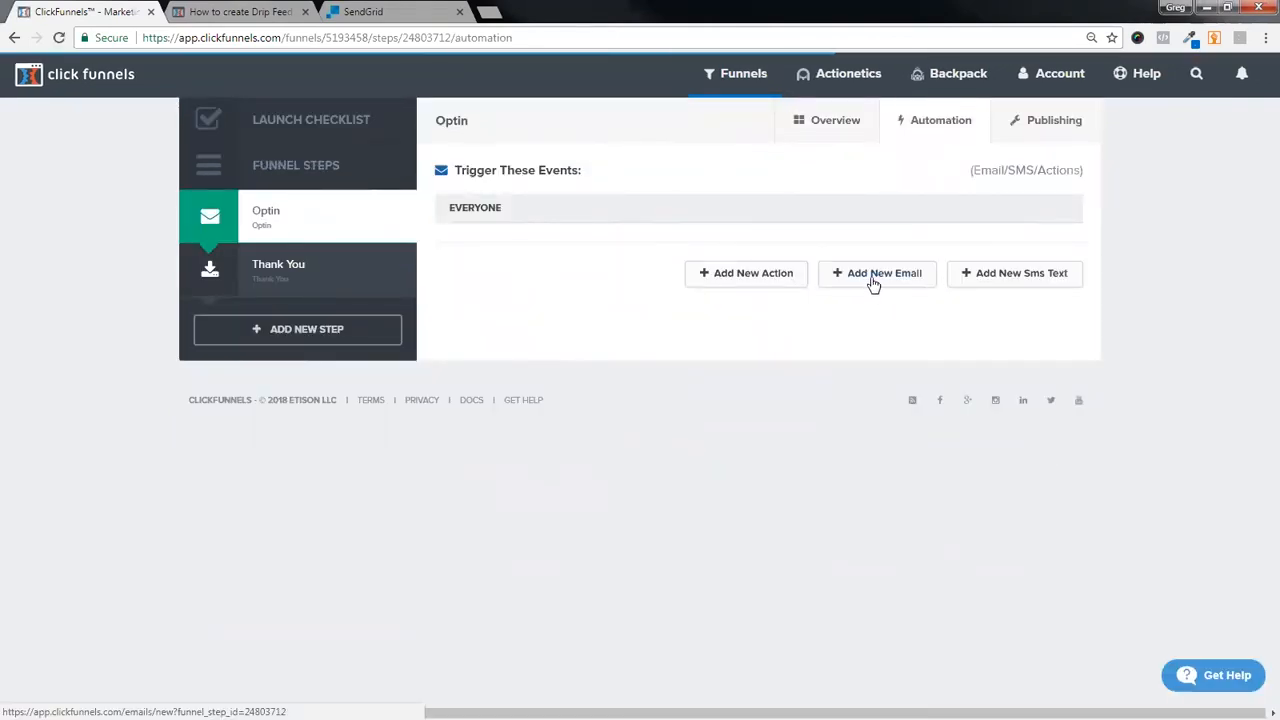
click(903, 277)
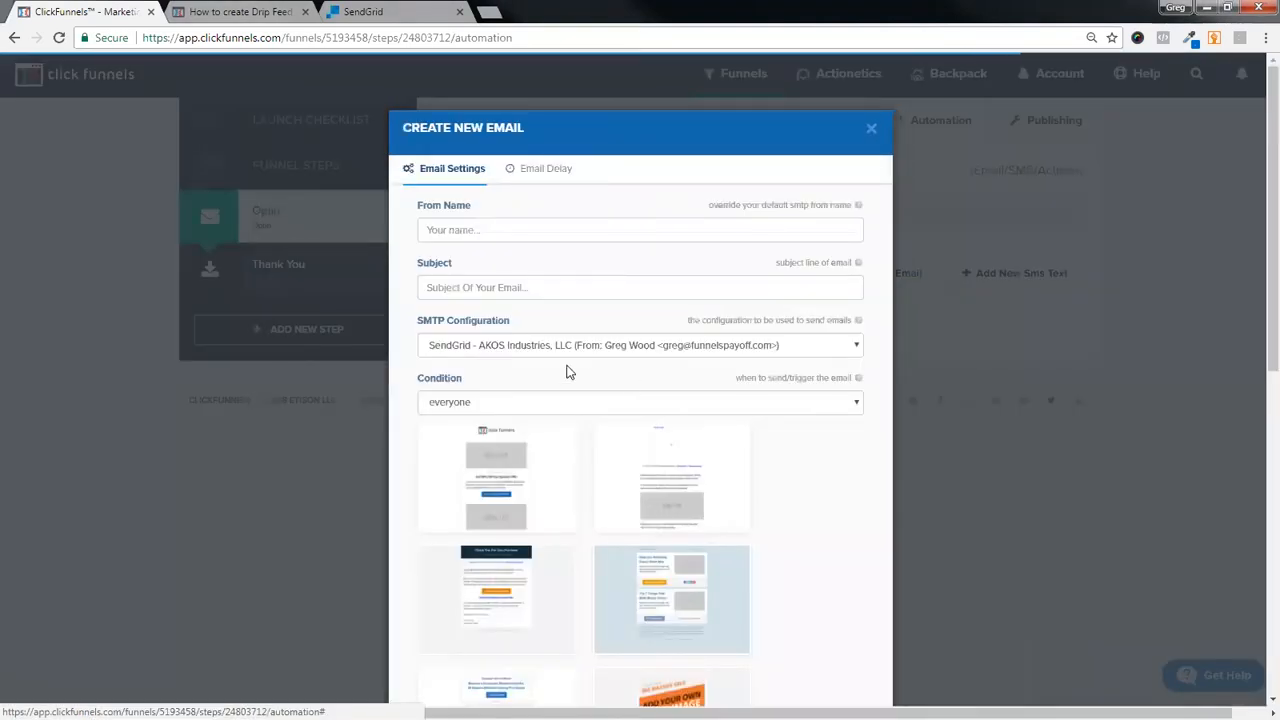
click(489, 236)
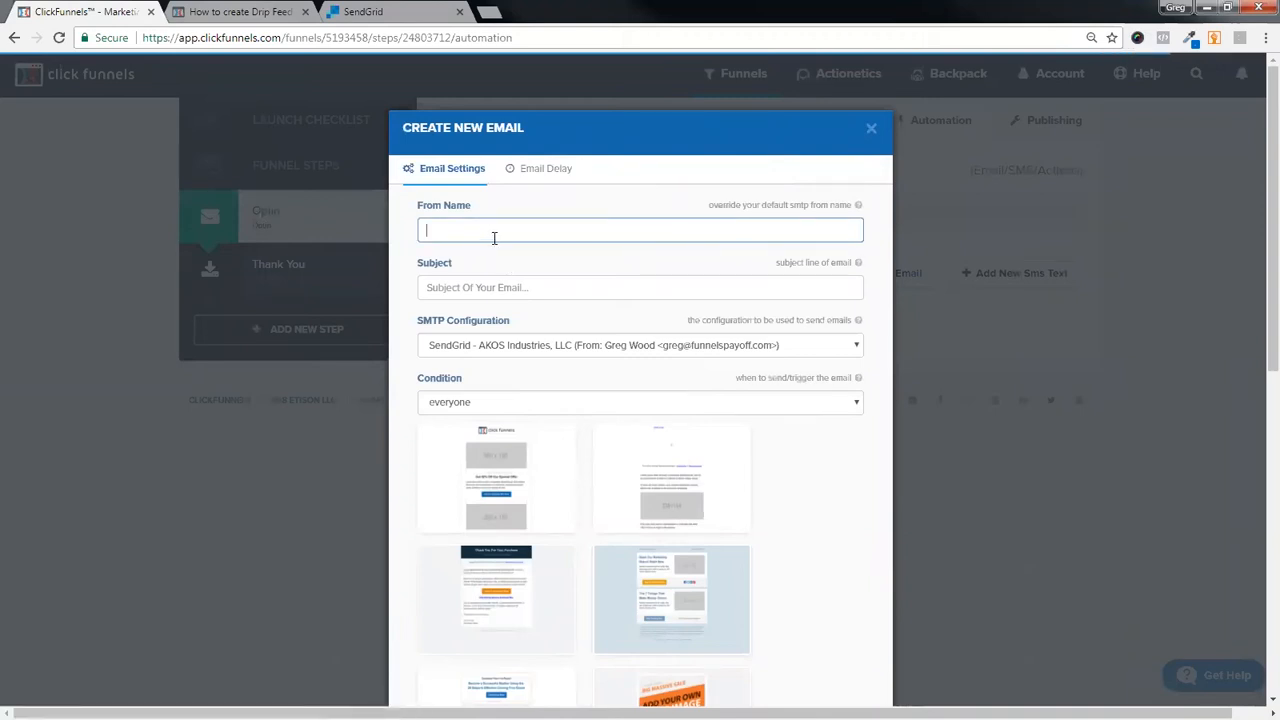
text(Testing)
Enter "This is only a test" as the email's subject and choose the "Sendgrid - Training" SMTP configuration.
click(480, 279)
text(This is only a test)
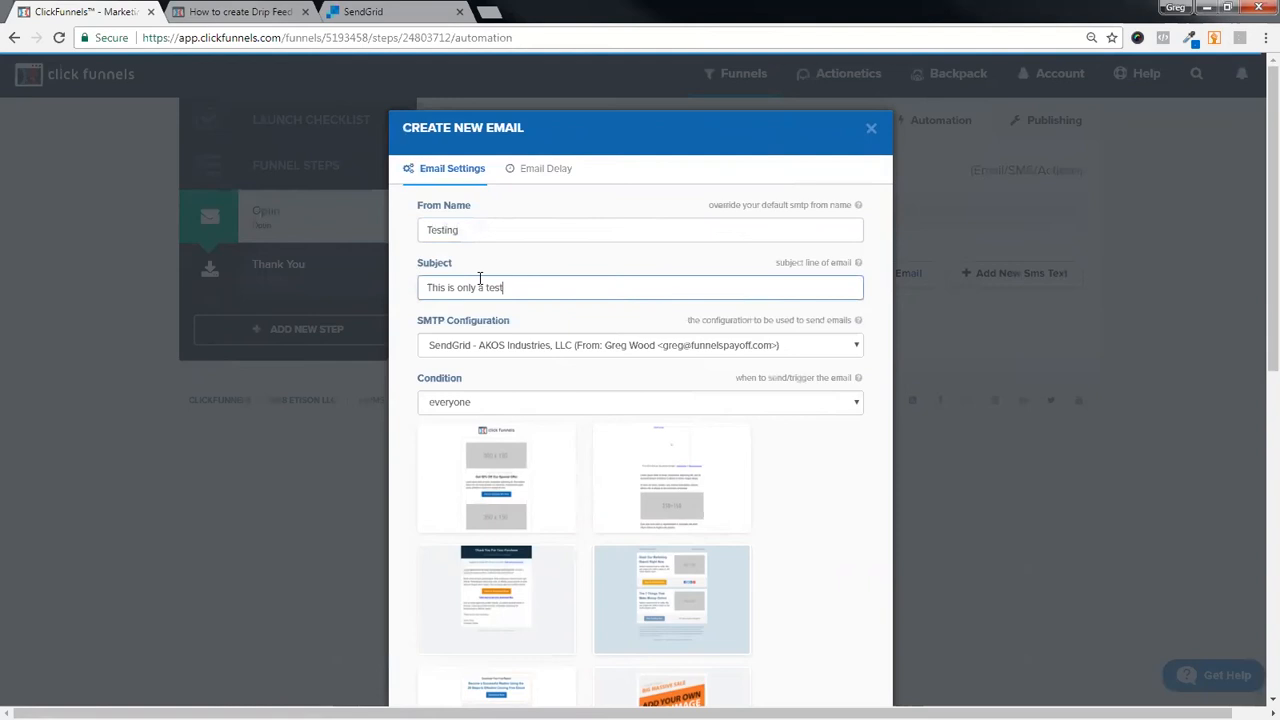
click(814, 343)
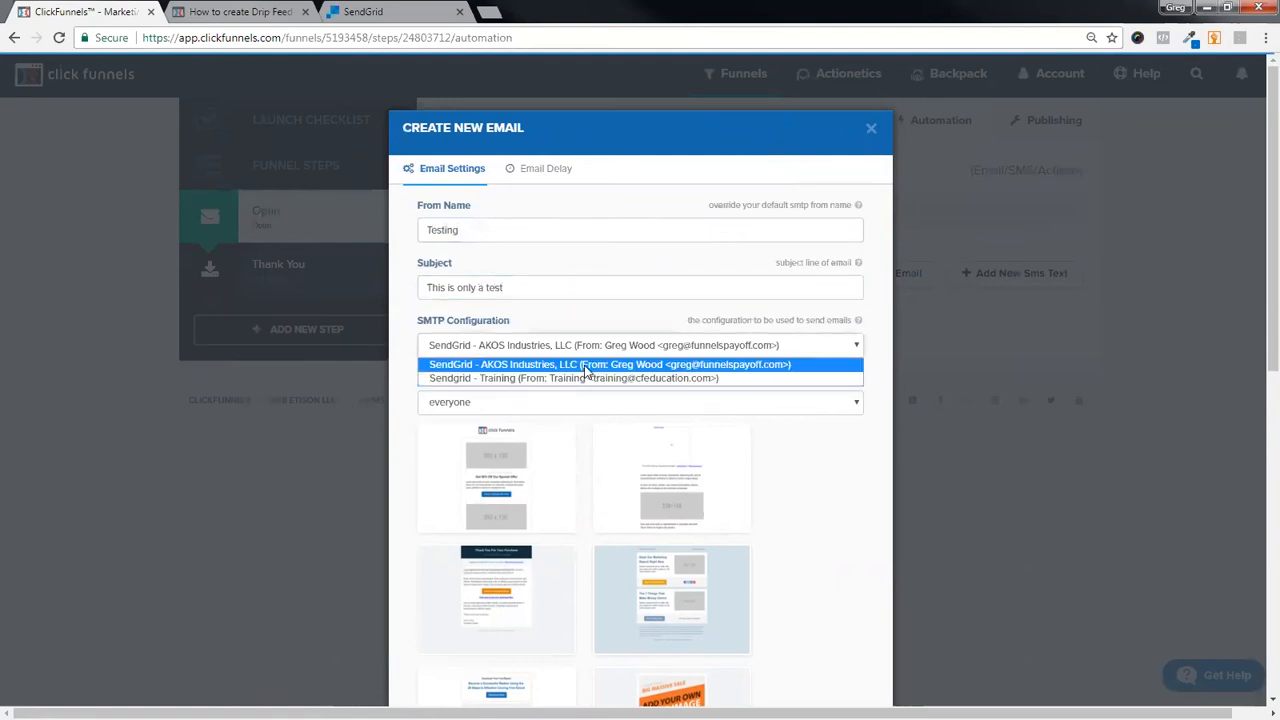
click(643, 379)
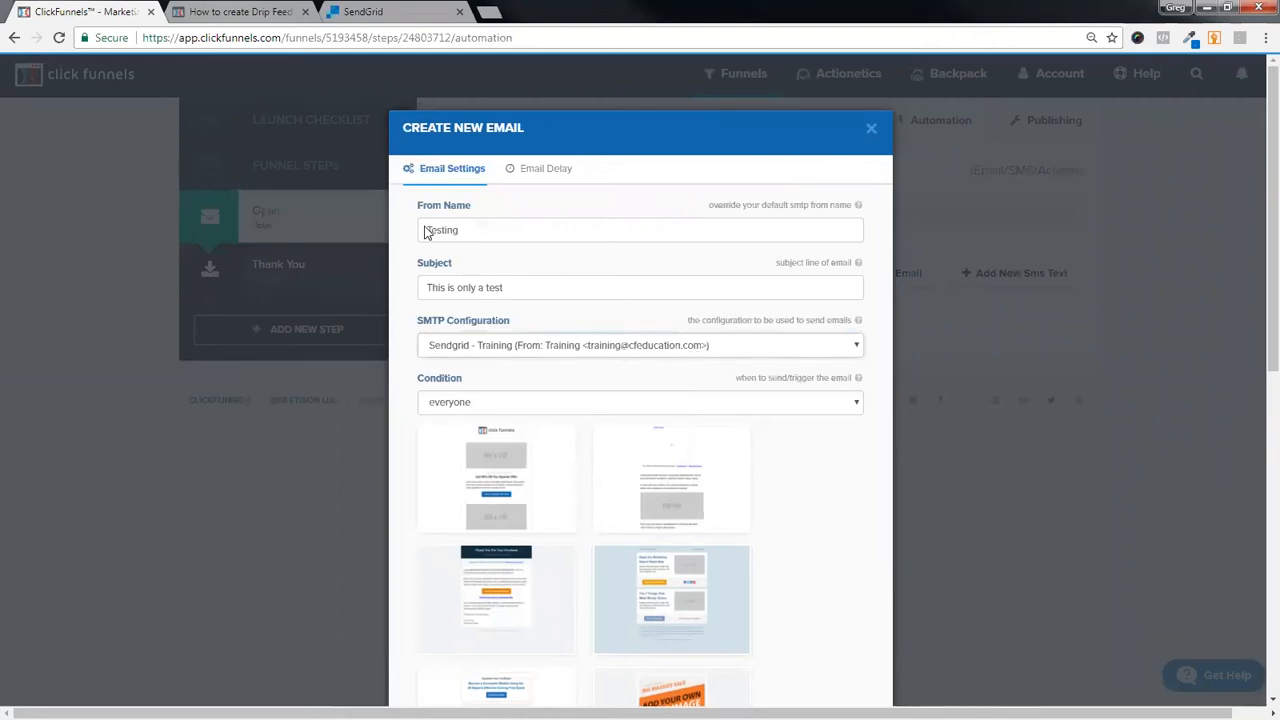
Replace the email's subject with "Thank You For Signing Up" and keep the condition as everyone.
drag(510, 287, 421, 289)
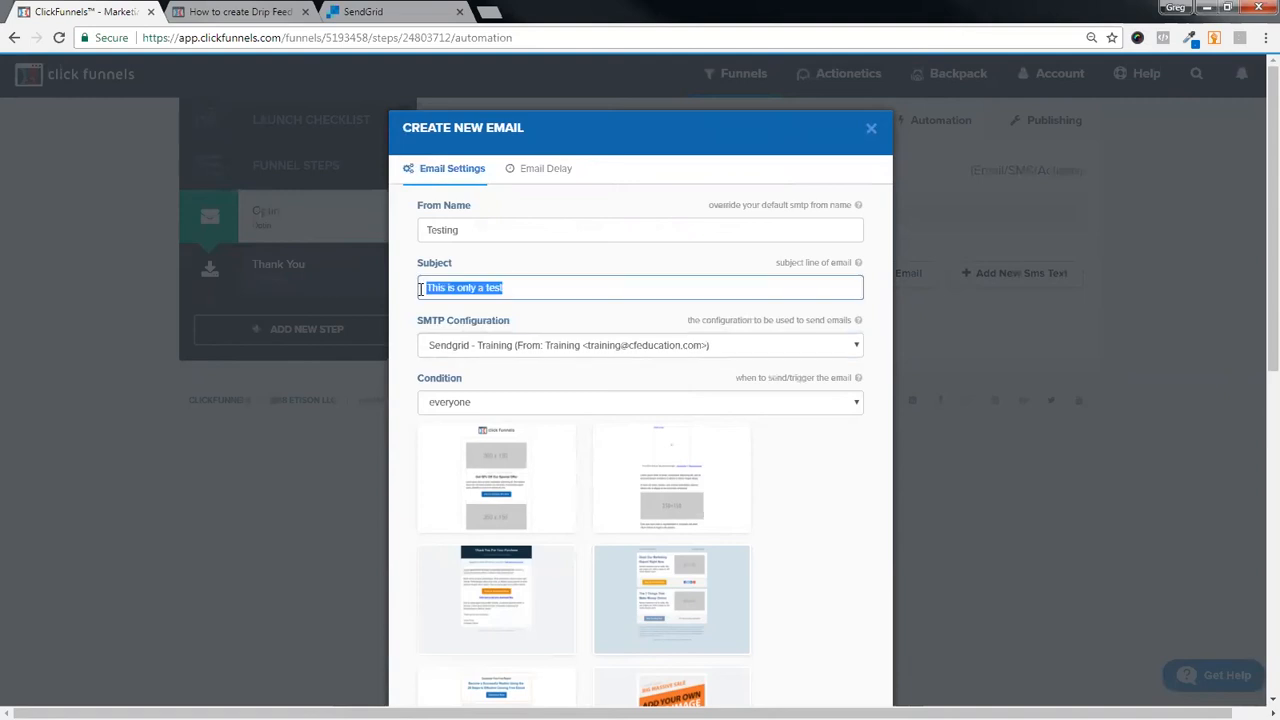
key(BackSpace)
text(Thank You Fo)
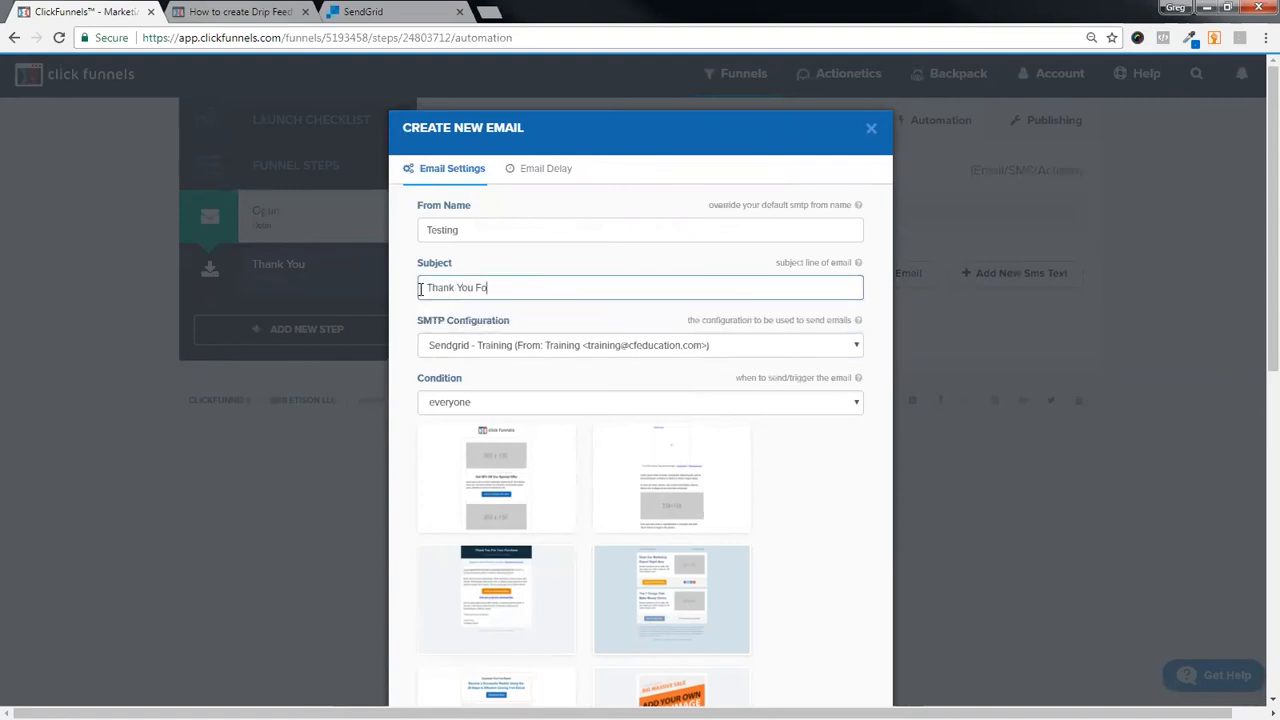
text(r Signing Up)
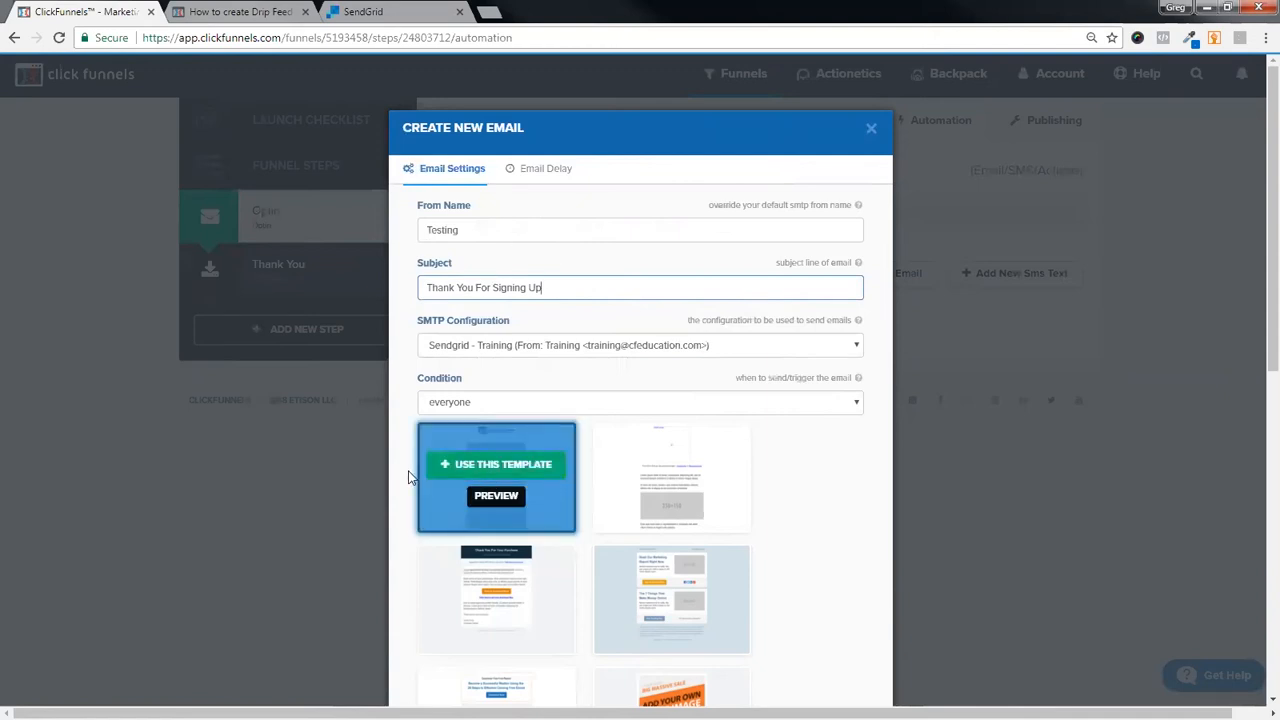
click(832, 401)
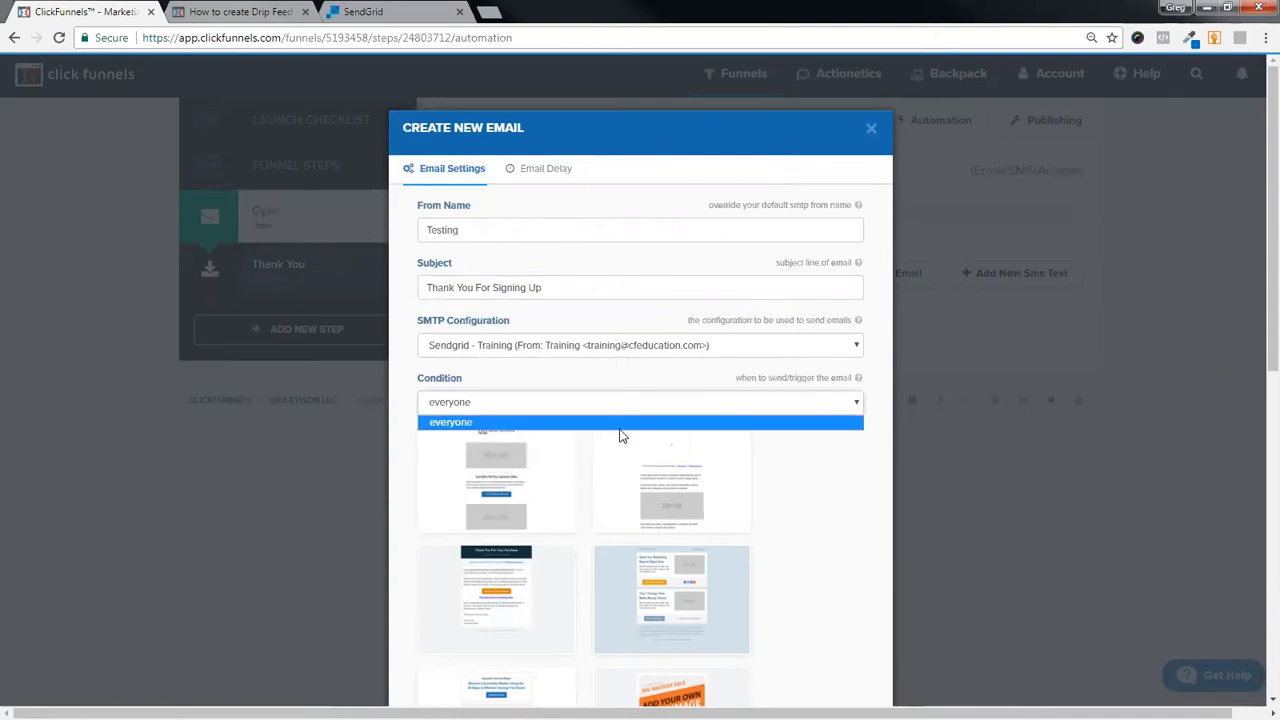
click(845, 467)
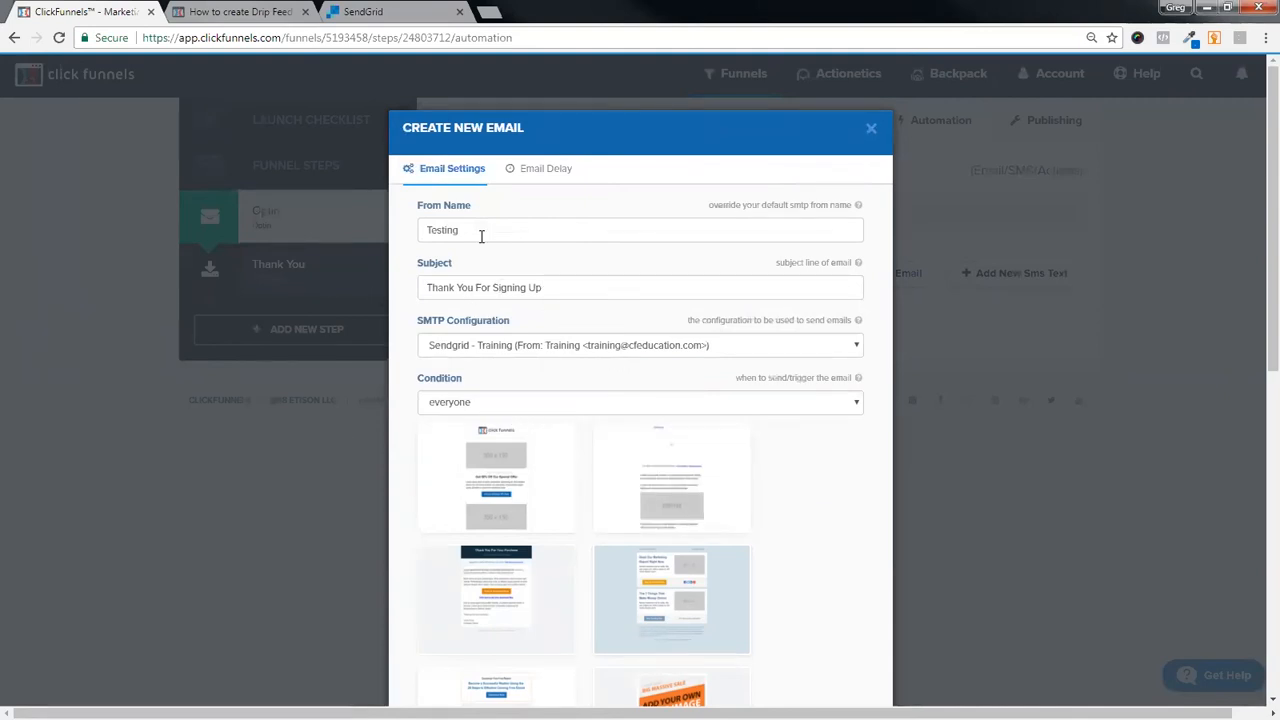
Look through the email templates and create the email with the first one, the click funnels logo layout.
scroll(853, 411, down, 1)
scroll(853, 414, down, 2)
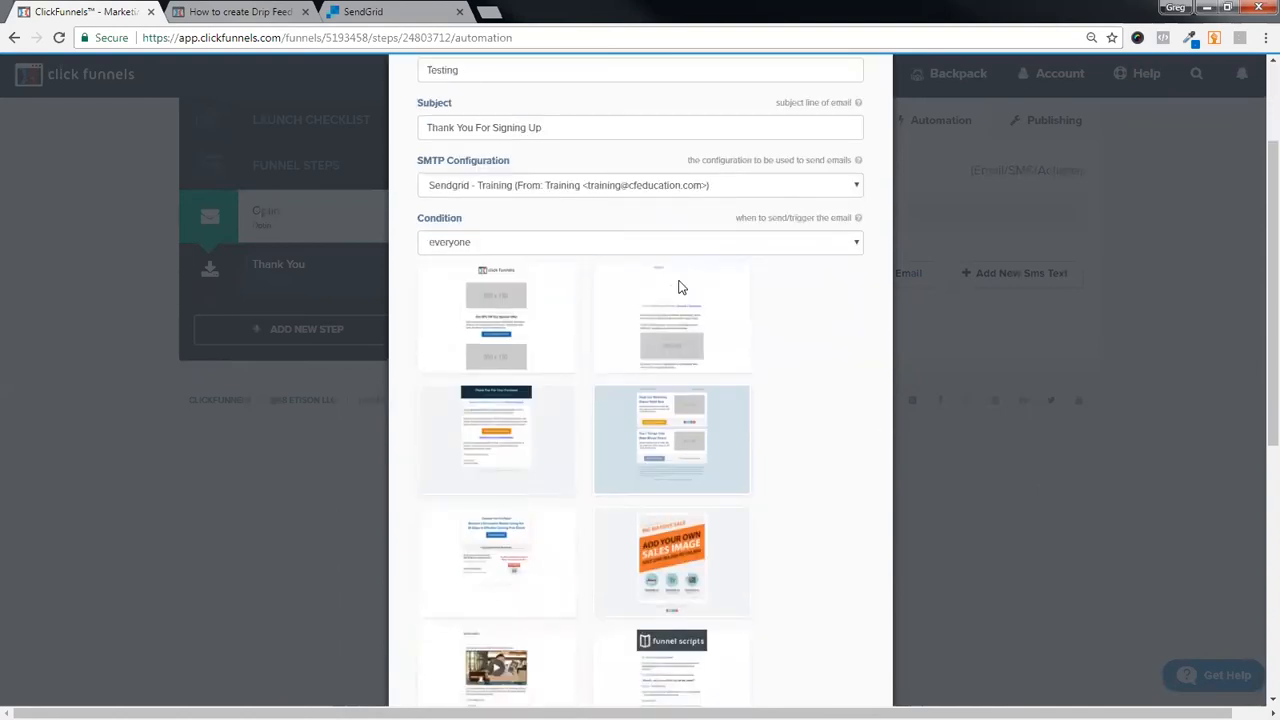
scroll(862, 430, down, 3)
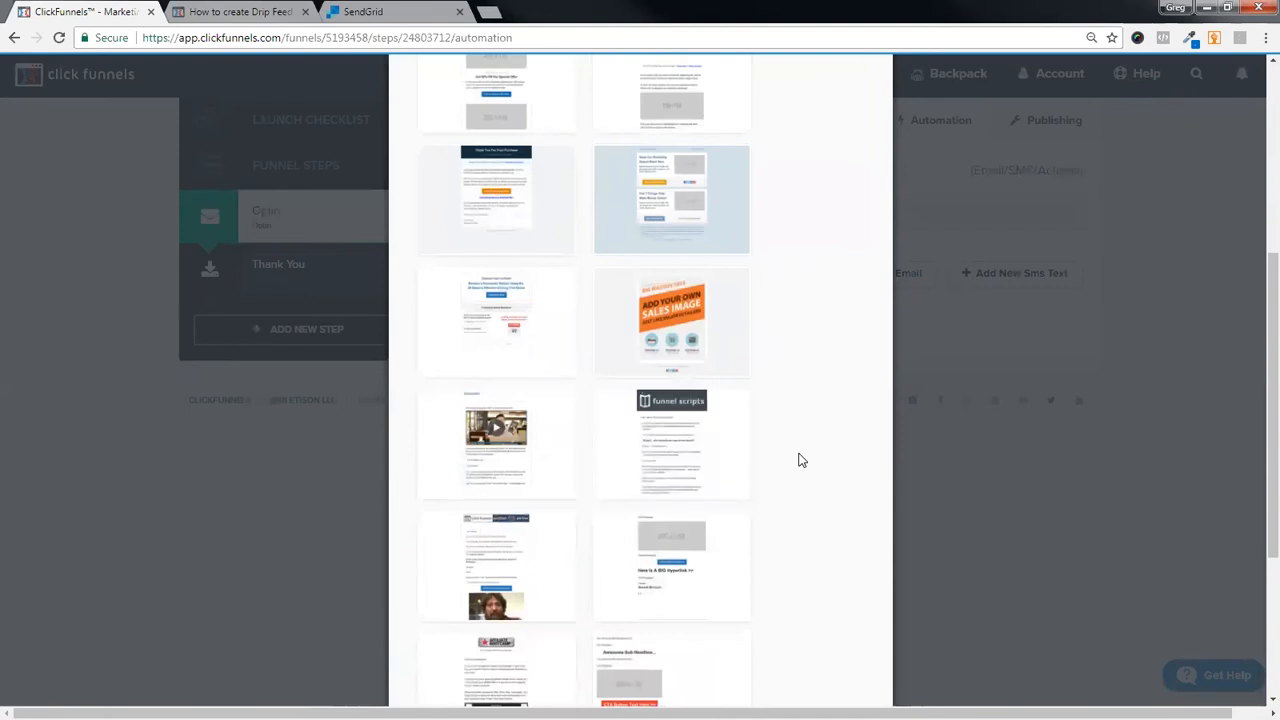
scroll(799, 460, up, 4)
scroll(799, 460, down, 2)
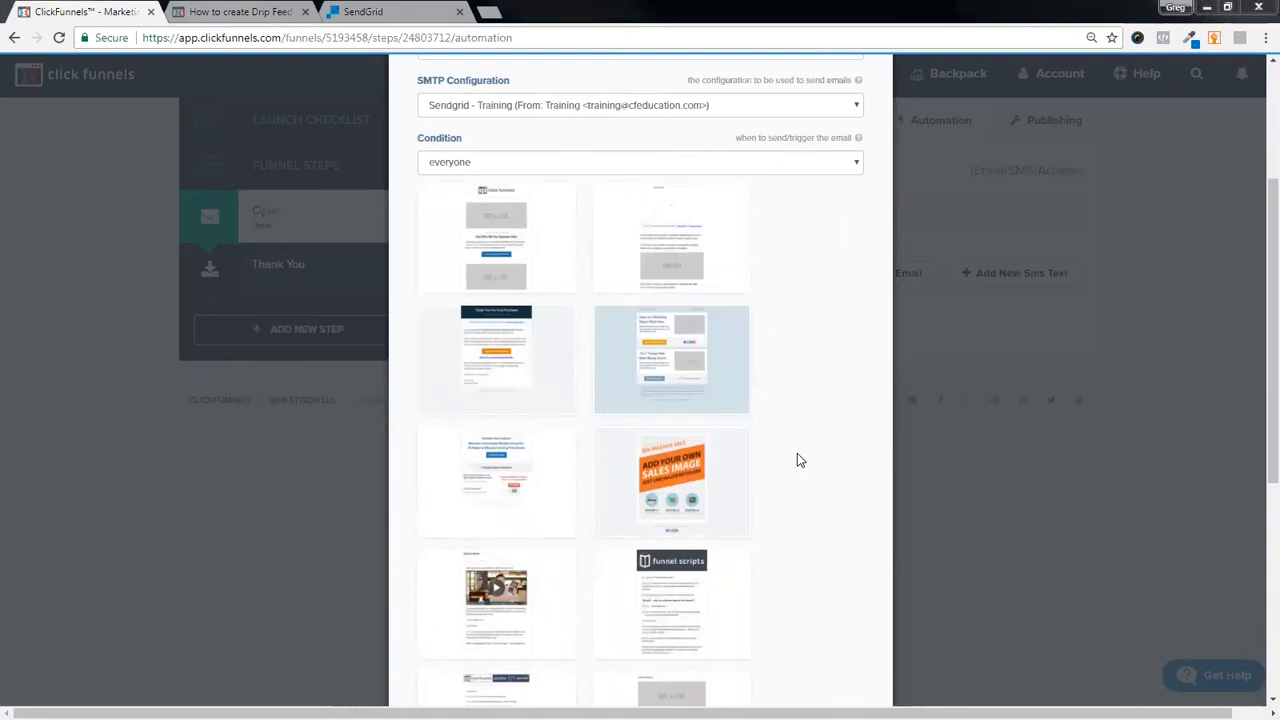
mouse_move(521, 231)
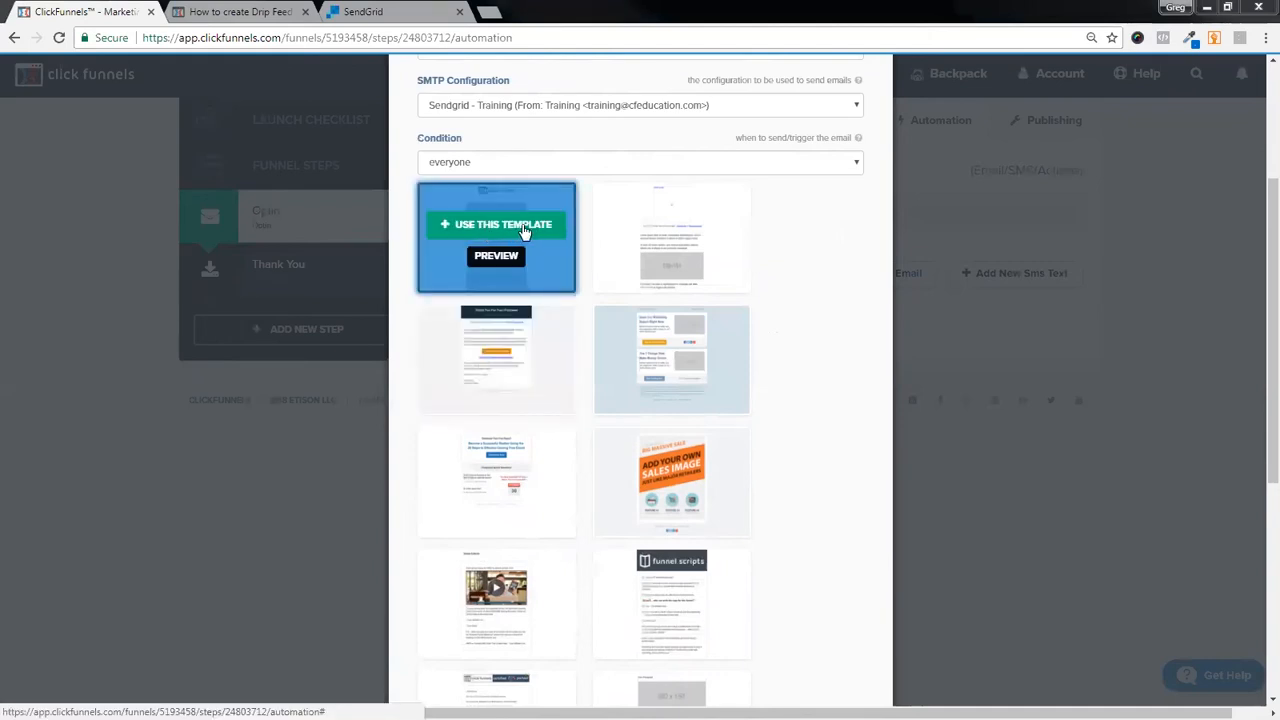
scroll(694, 310, down, 3)
scroll(695, 316, down, 1)
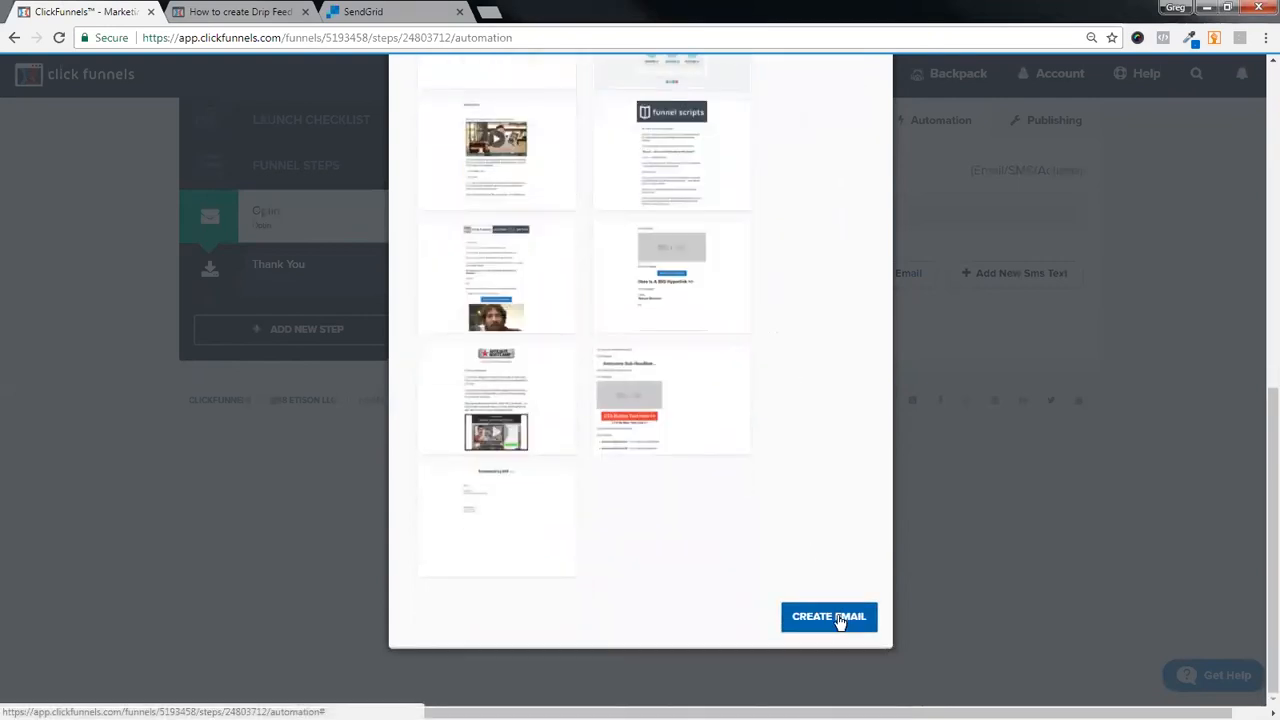
key(Escape)
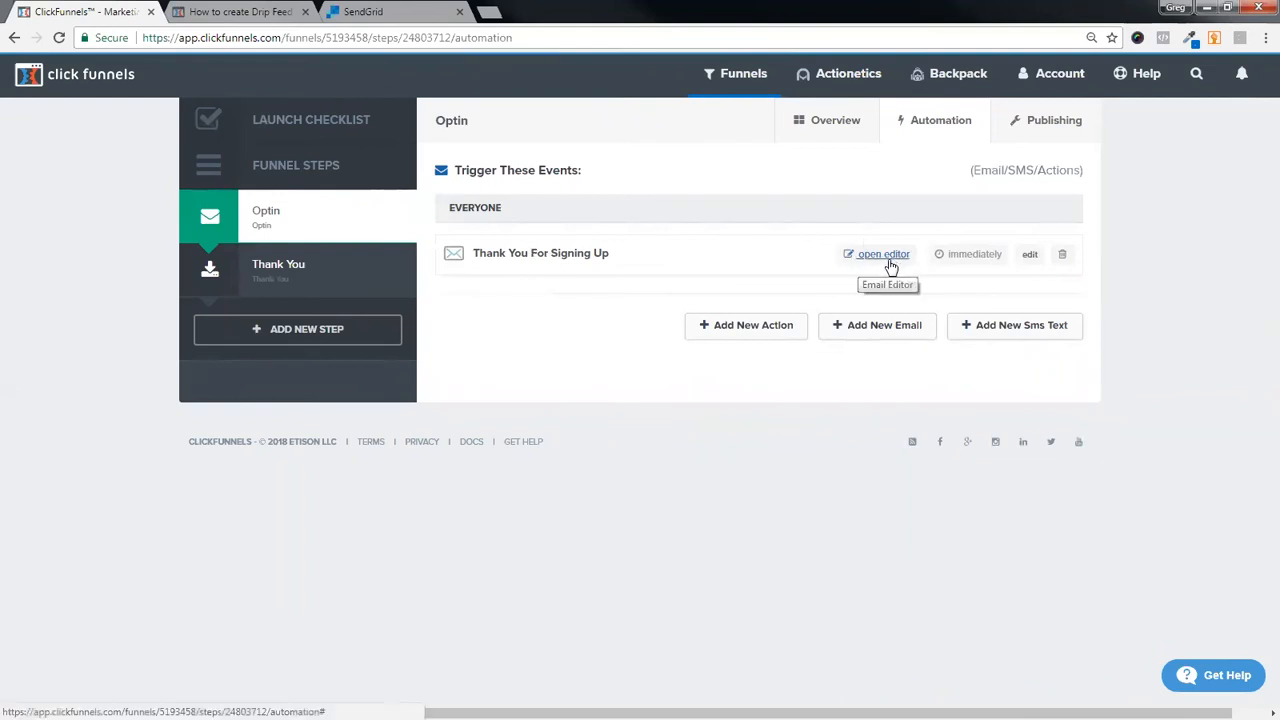
View the Email Delay settings of the "Thank You For Signing Up" email and close them unchanged.
click(1031, 258)
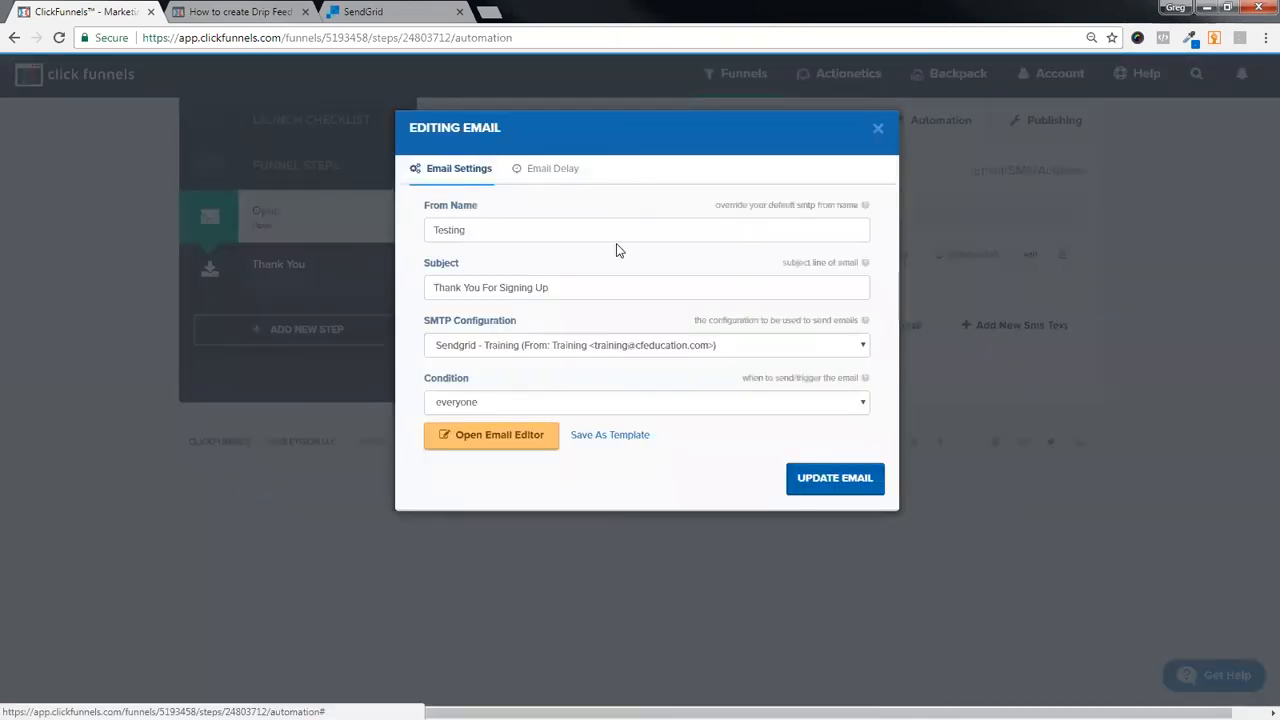
click(551, 170)
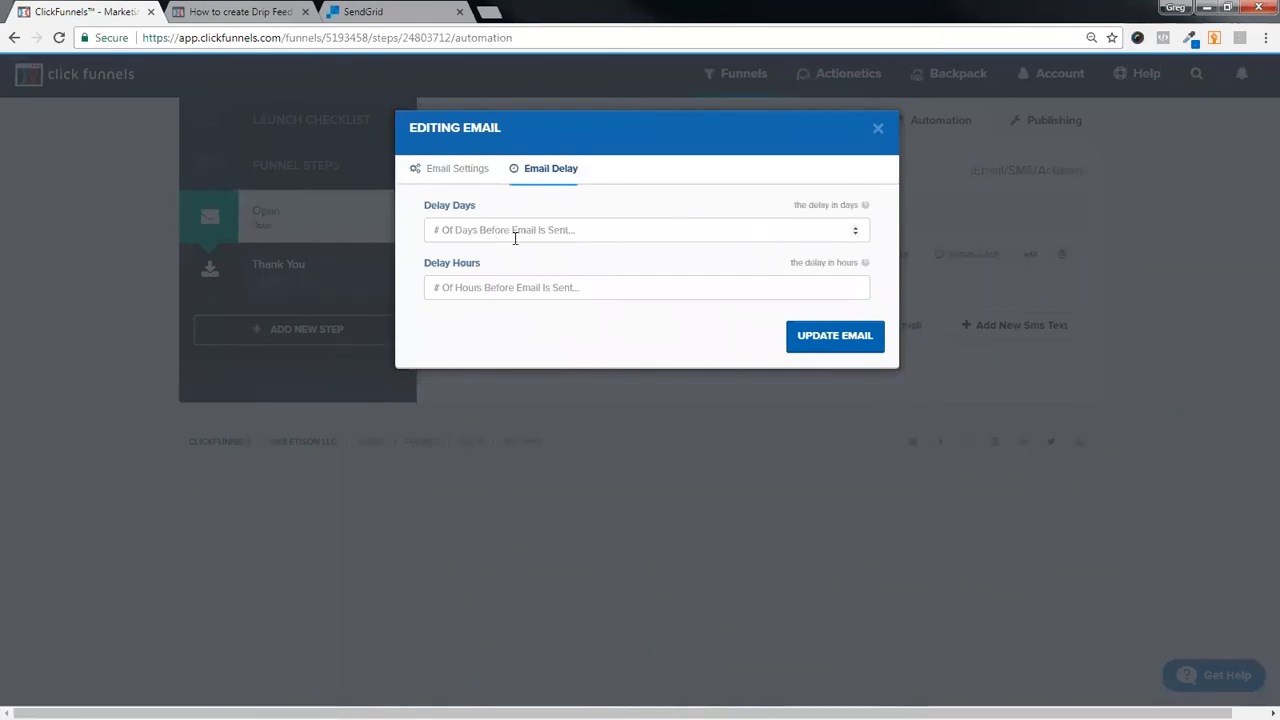
click(878, 130)
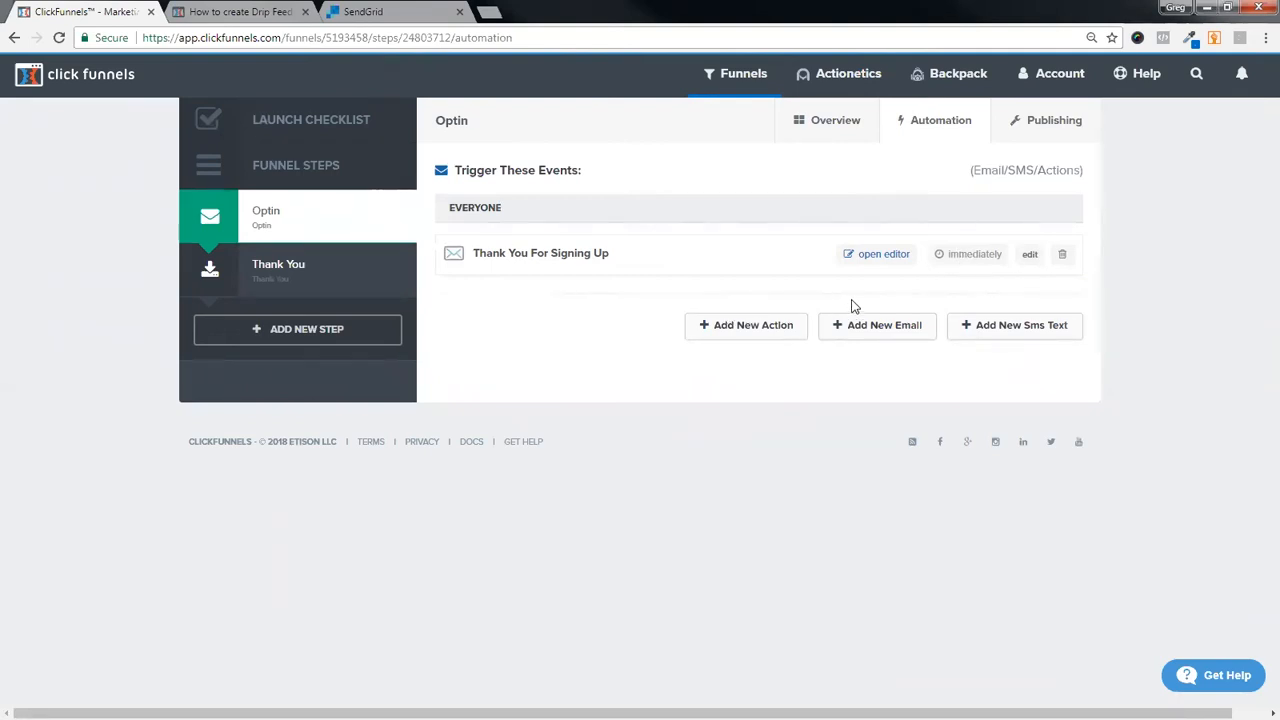
Open the "Thank You For Signing Up" email in the email editor and look through its template content.
click(883, 255)
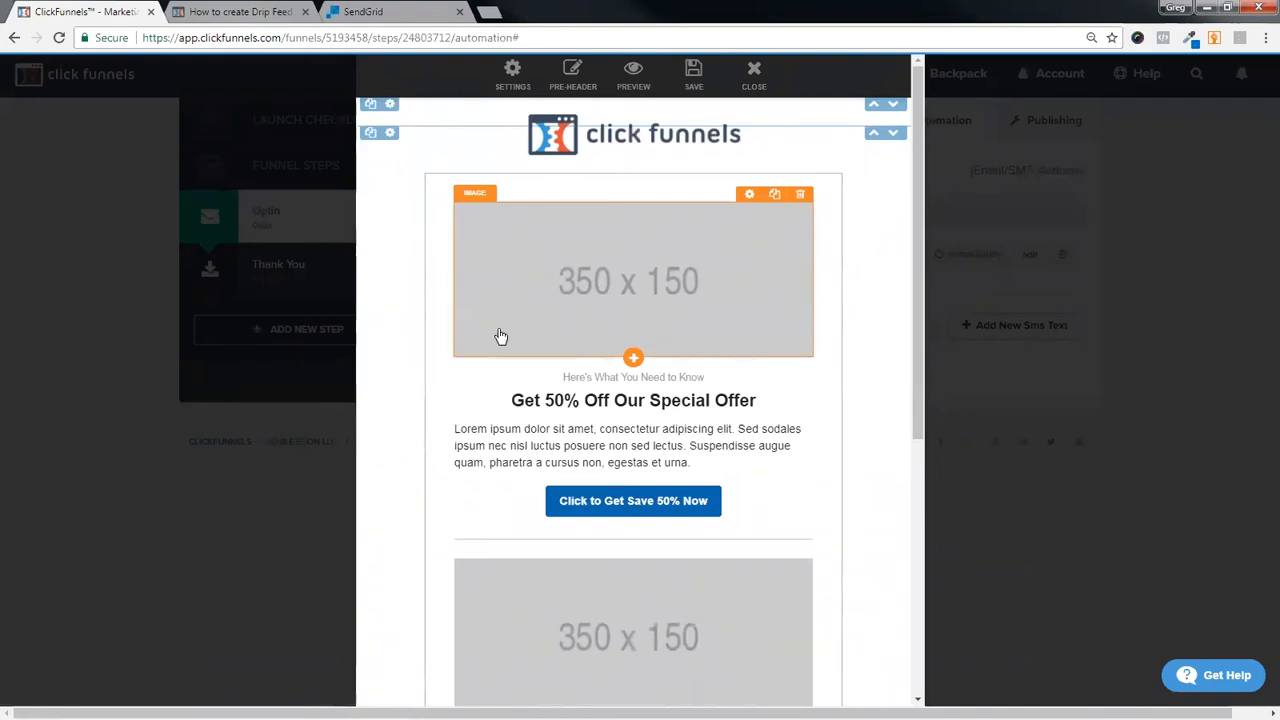
scroll(522, 320, down, 5)
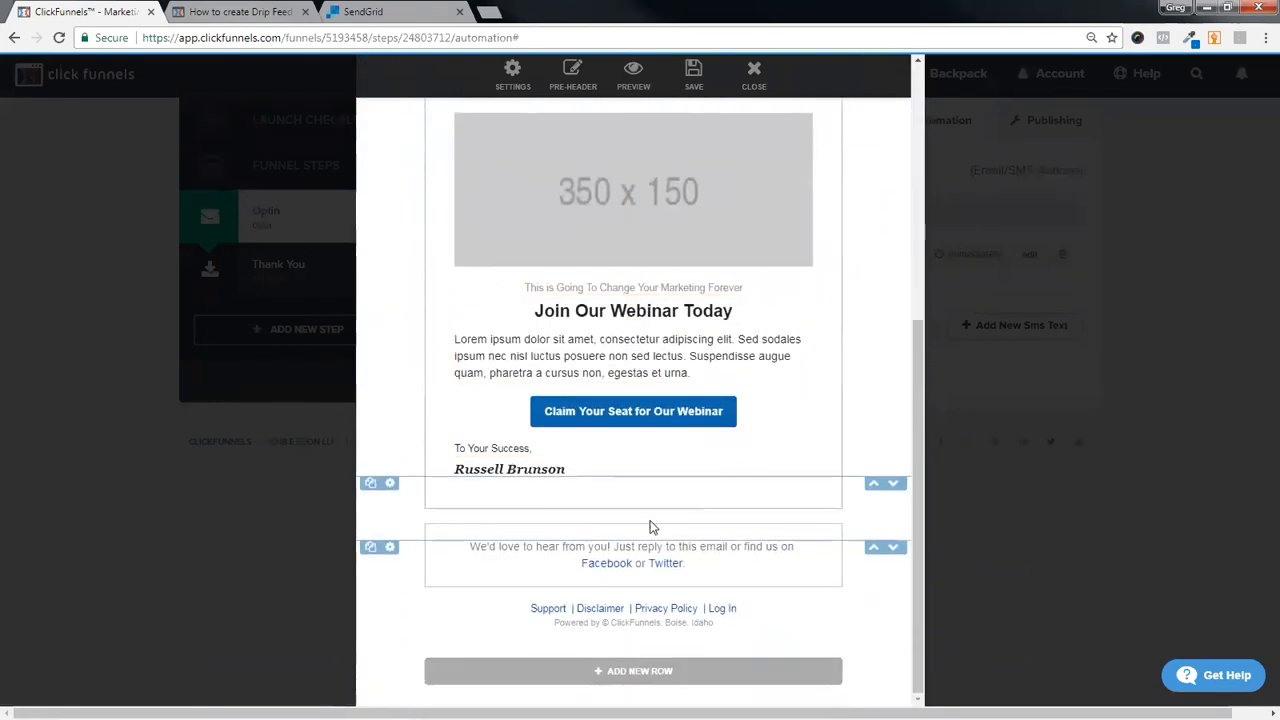
scroll(645, 530, up, 5)
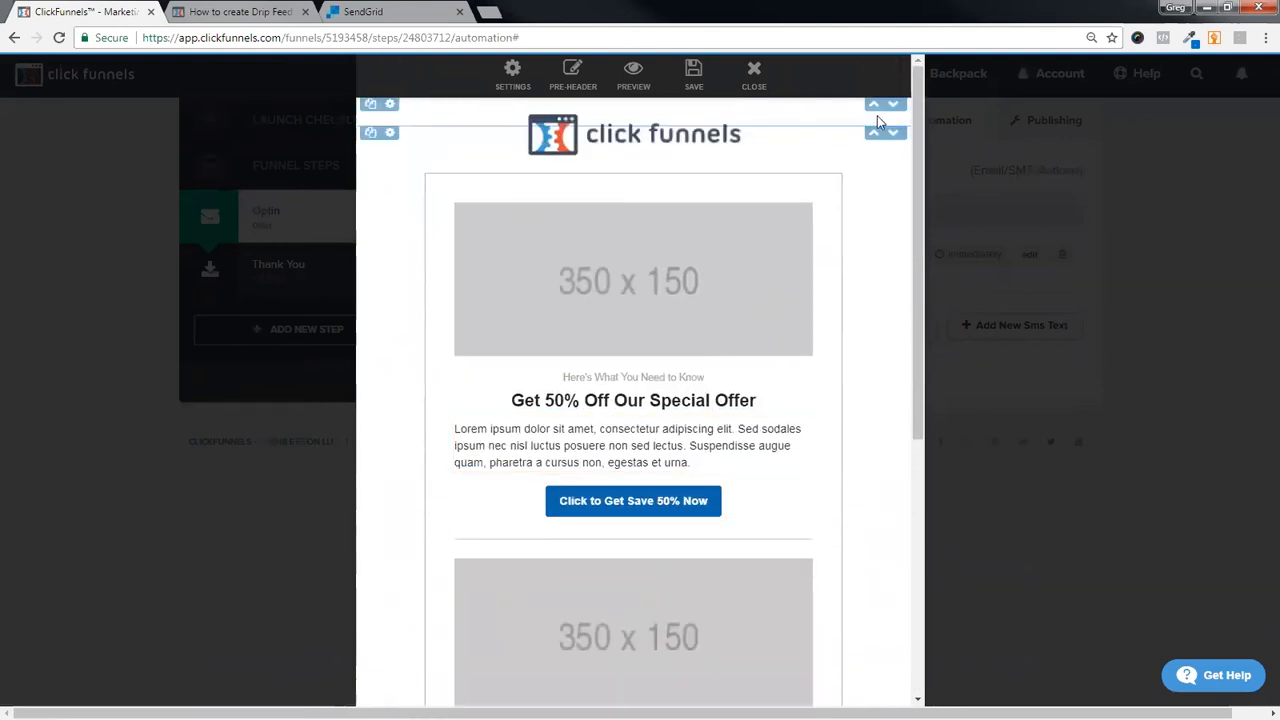
Delete the click funnels logo row and the main offer and webinar content row from the email.
click(390, 104)
click(483, 396)
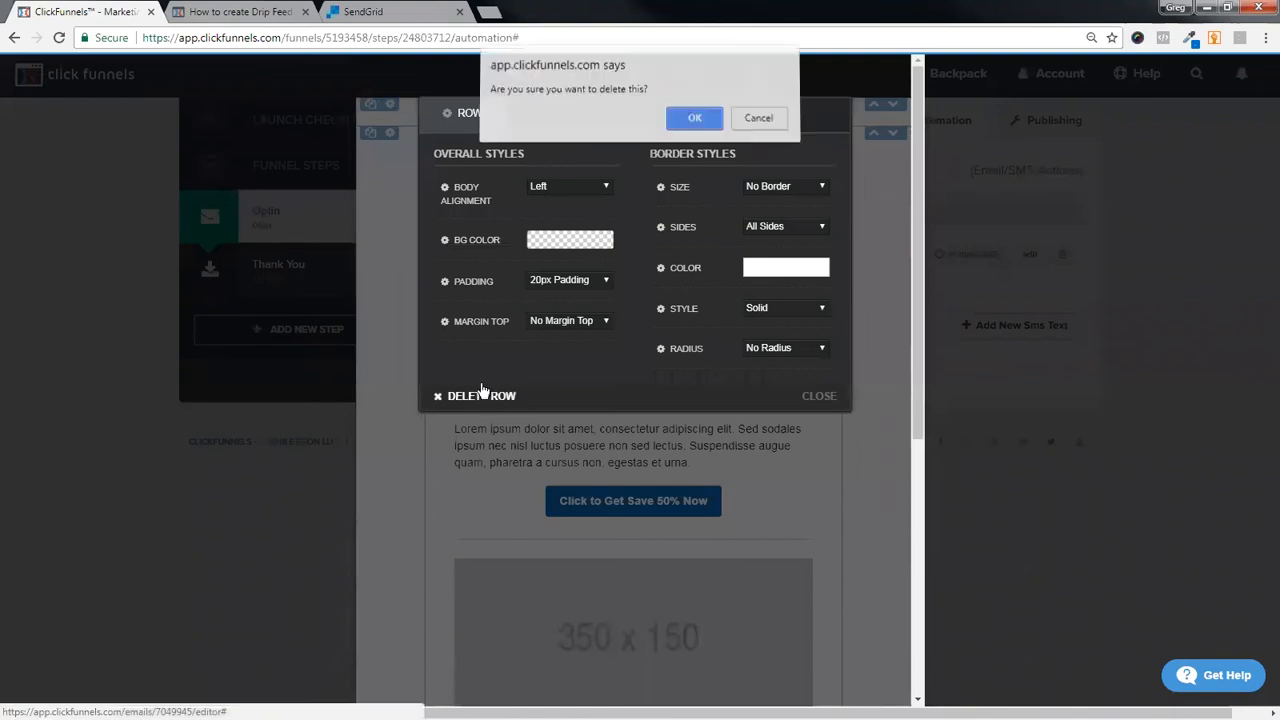
click(692, 120)
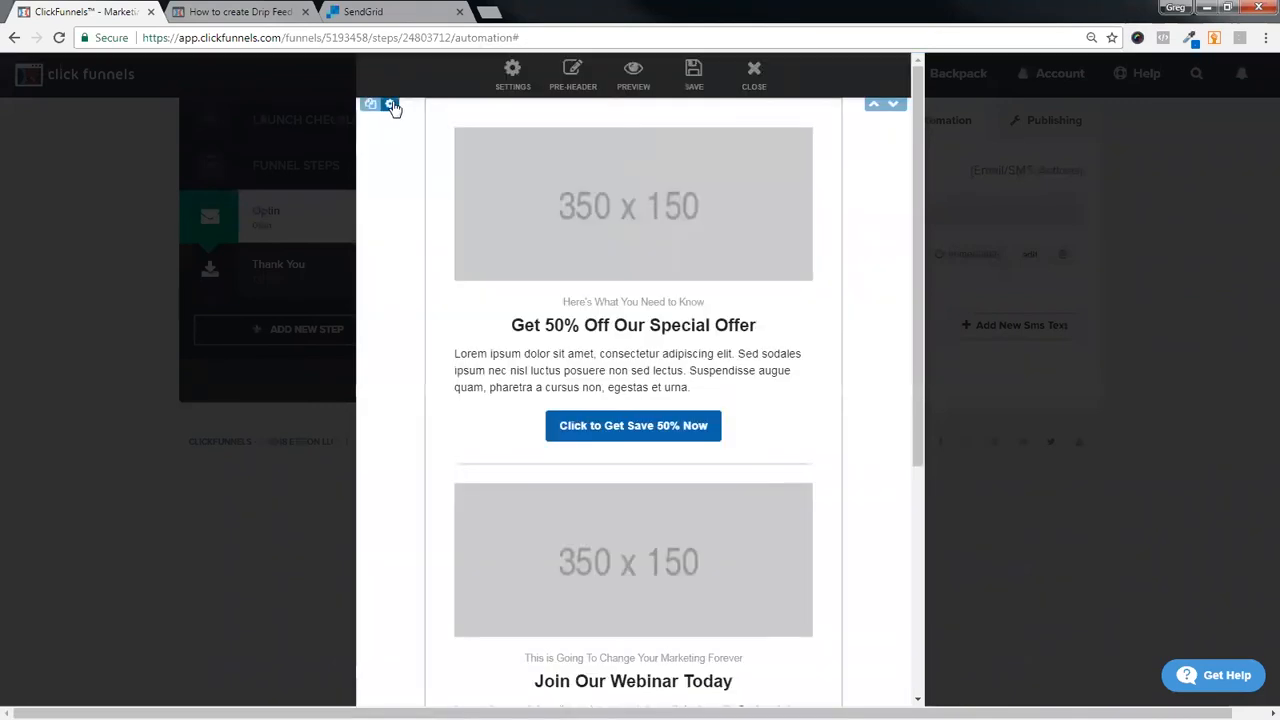
click(391, 105)
click(481, 370)
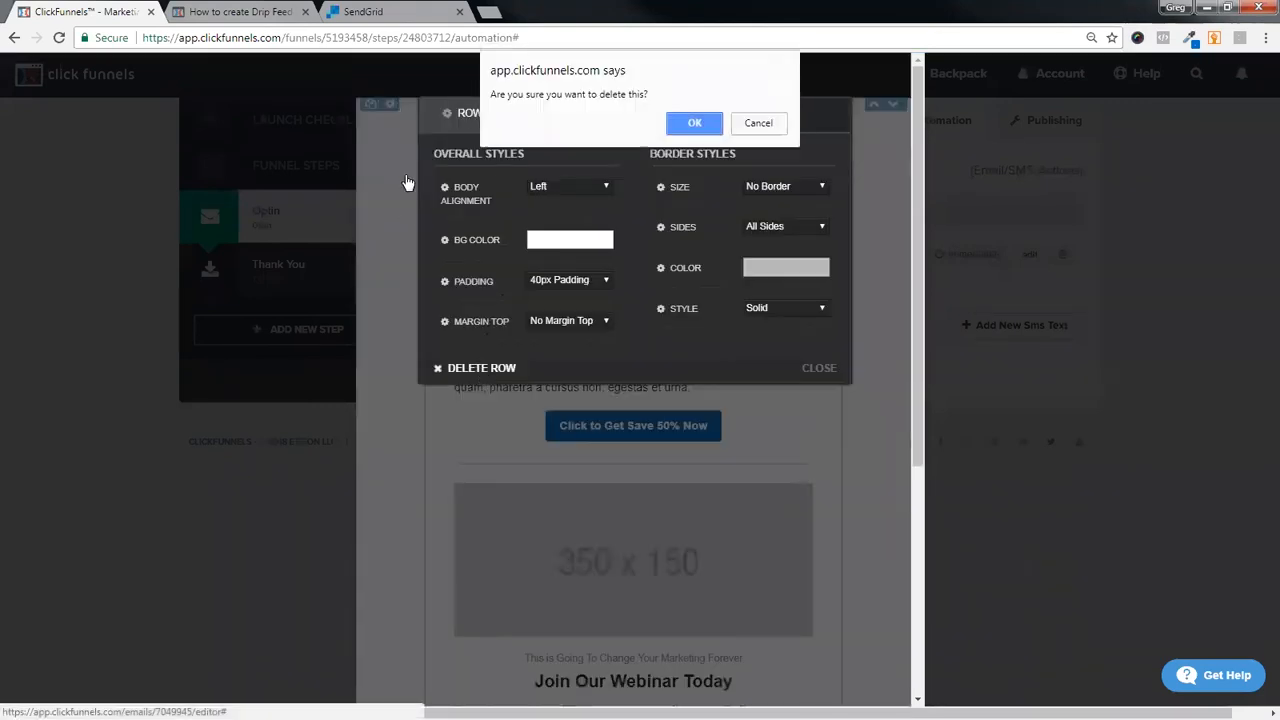
click(690, 122)
Delete the two remaining footer rows, with the social contact text and the support links, to empty the email.
click(391, 119)
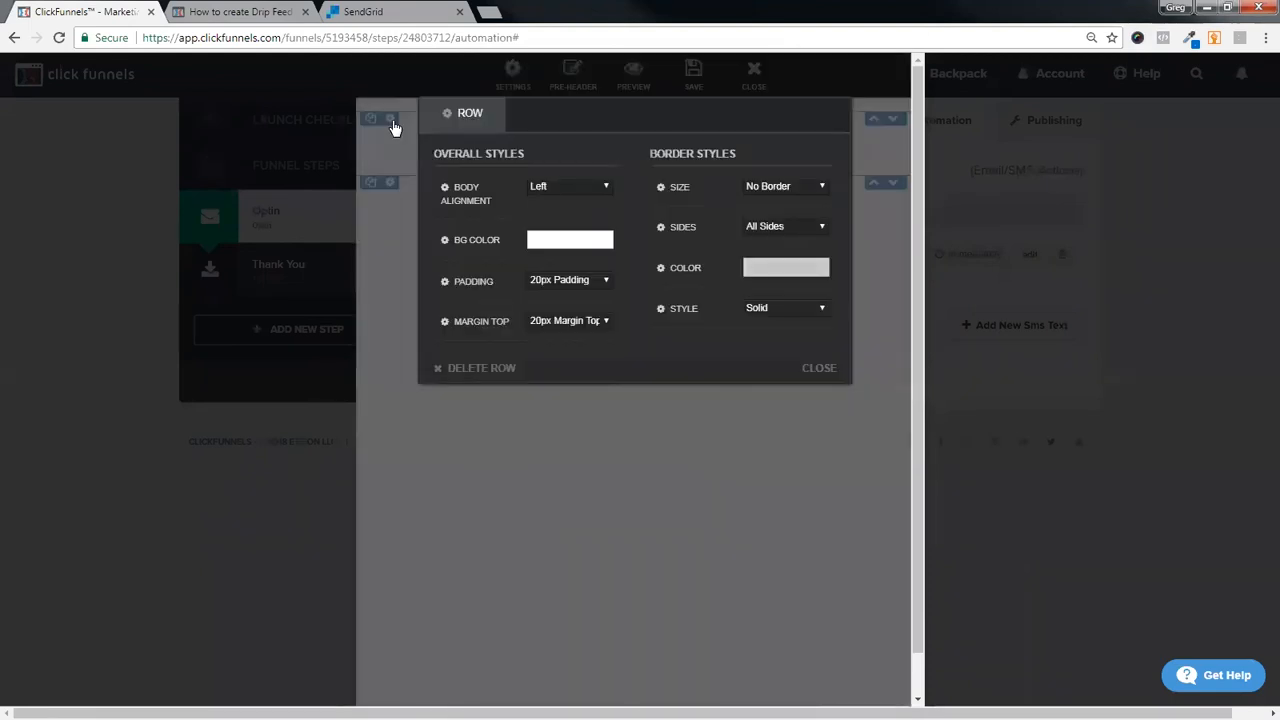
click(485, 367)
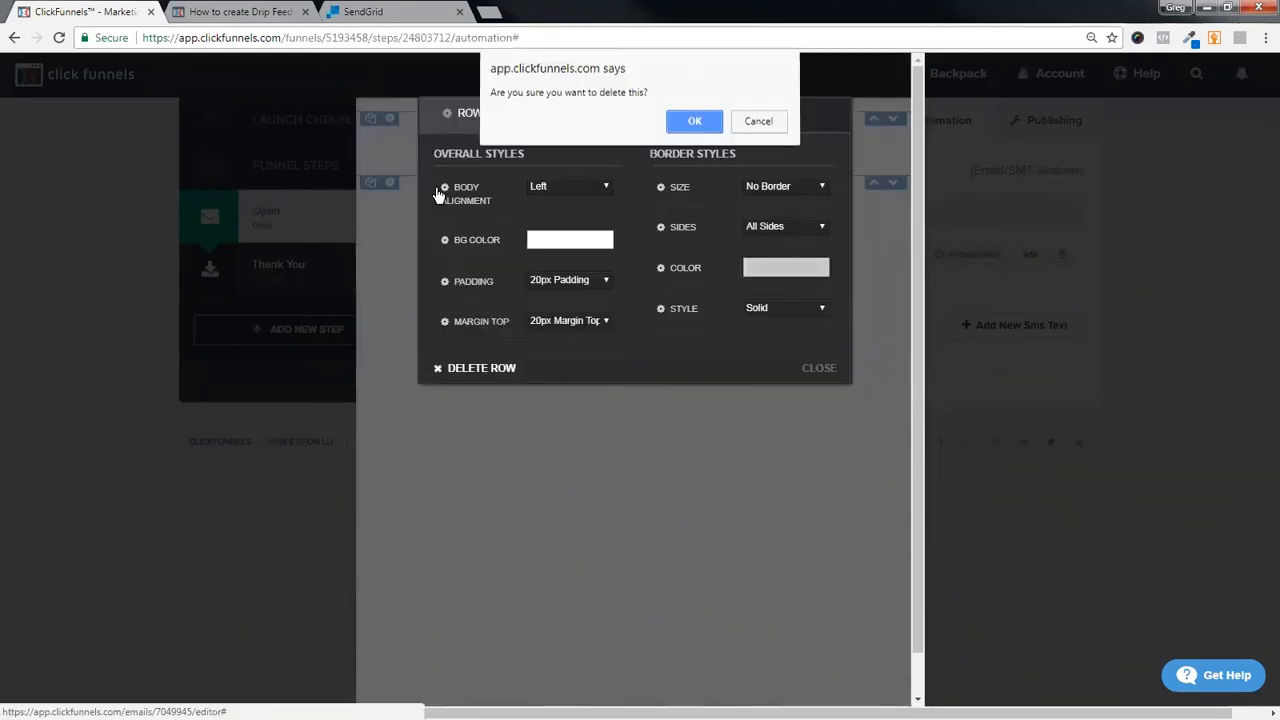
click(689, 121)
click(391, 107)
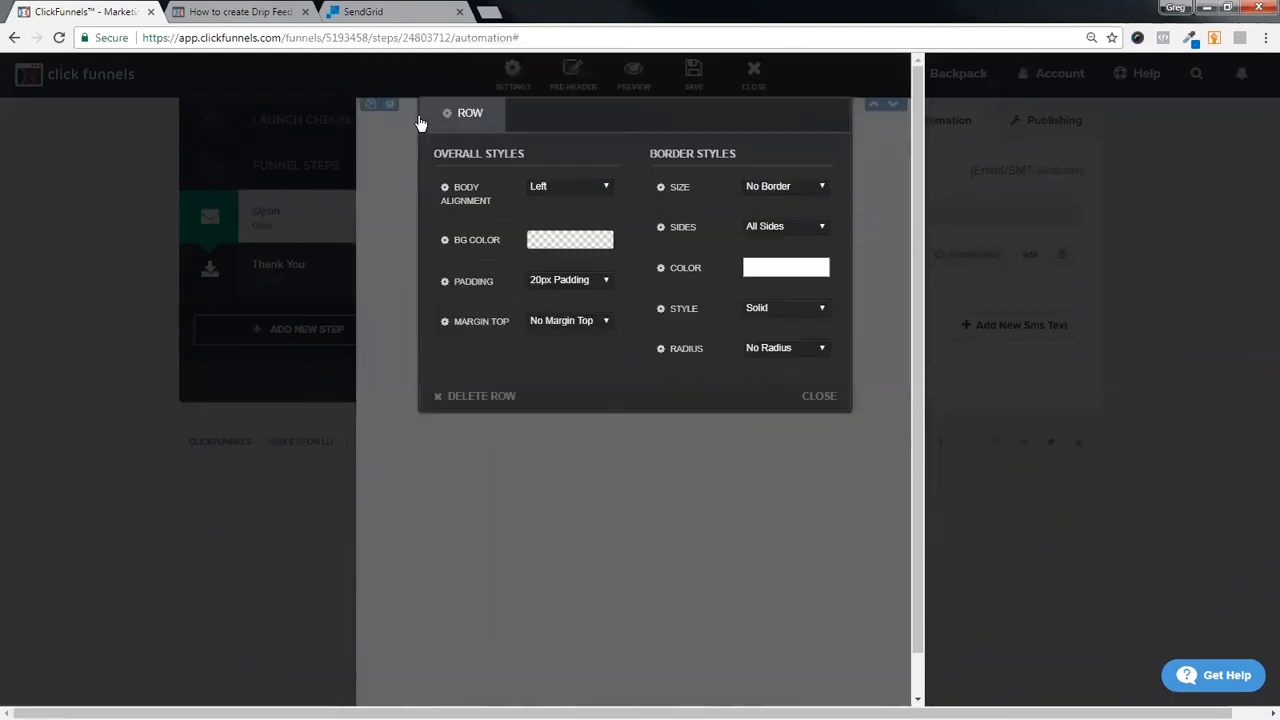
click(498, 398)
click(681, 125)
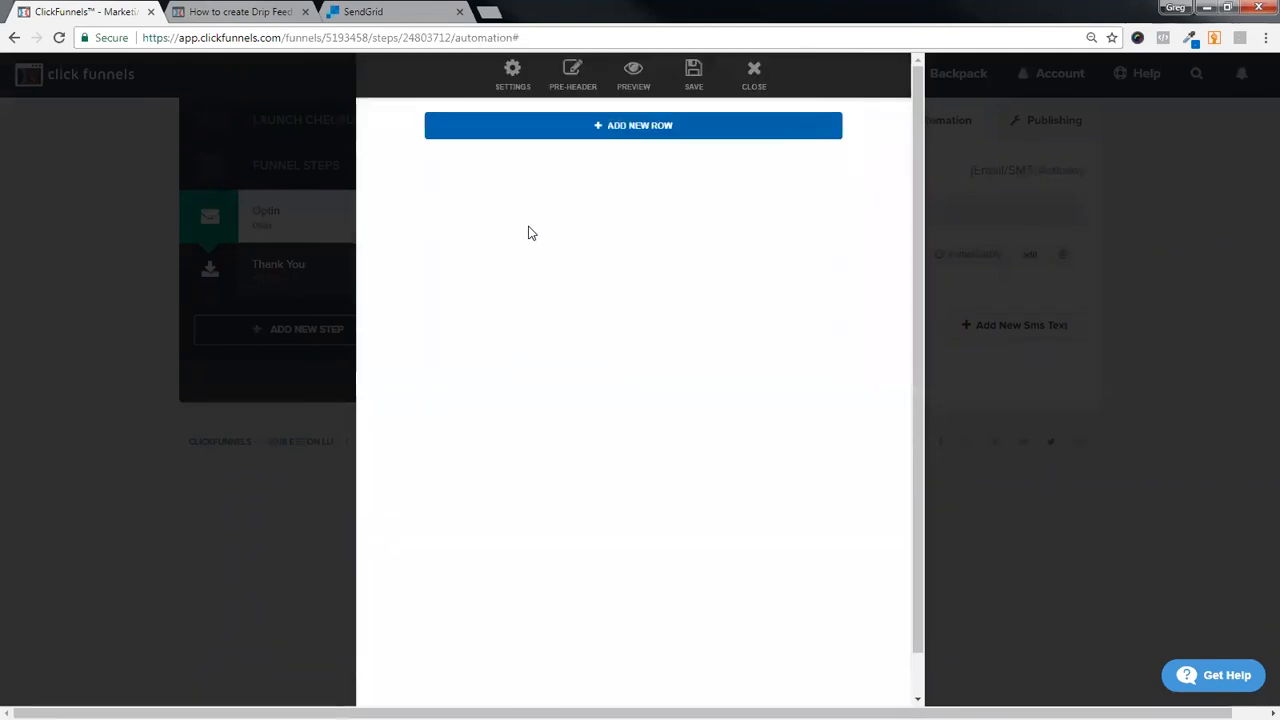
Add a one-column row containing a Text / Headline element to the empty email and open its text for editing.
click(648, 131)
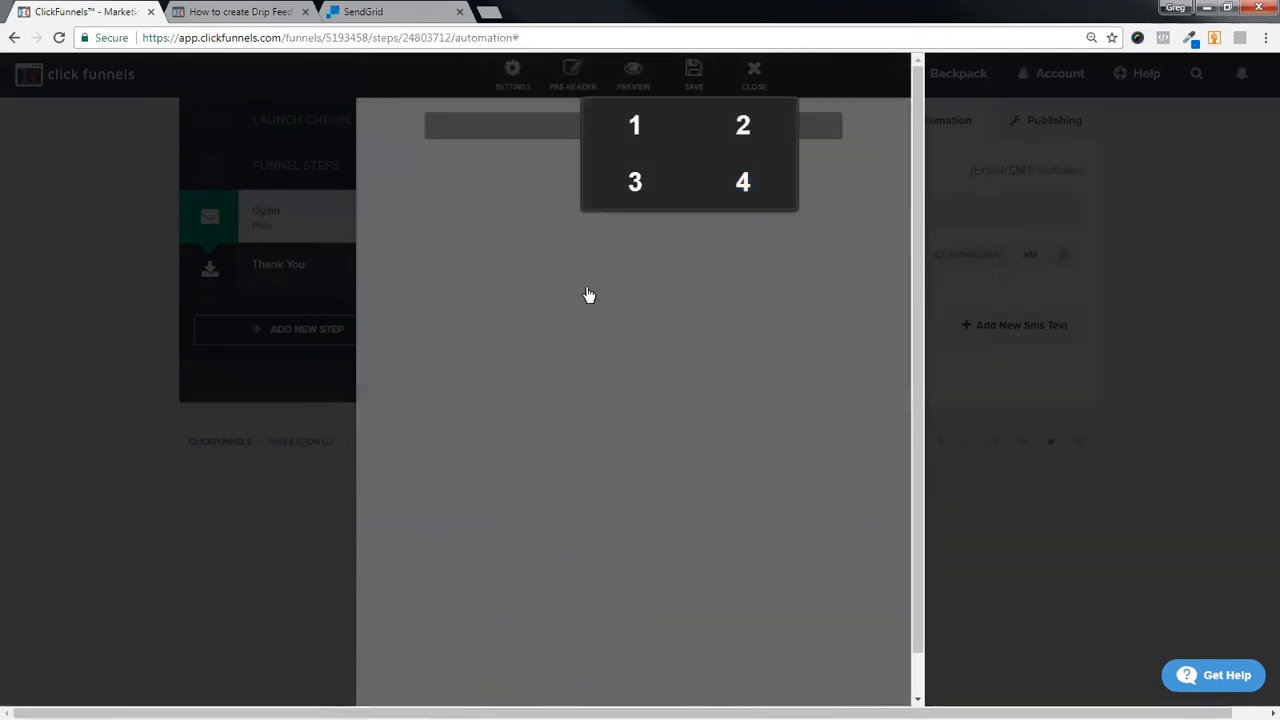
click(634, 131)
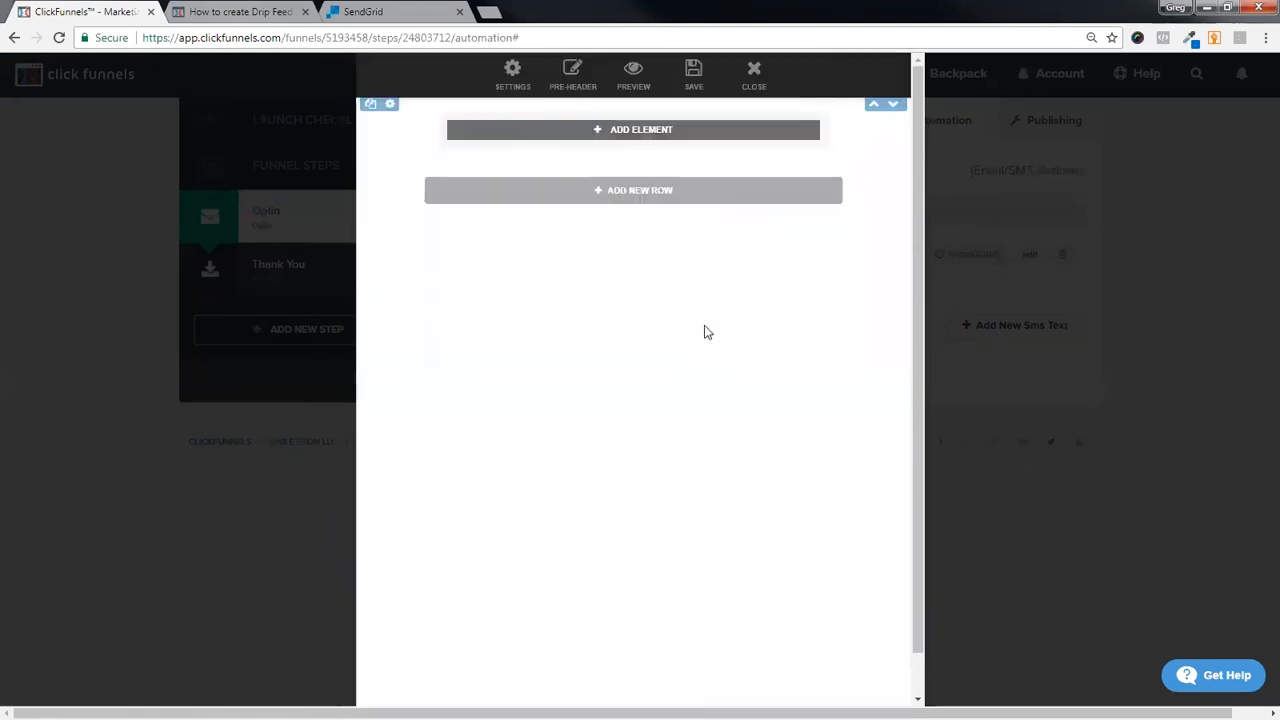
click(634, 135)
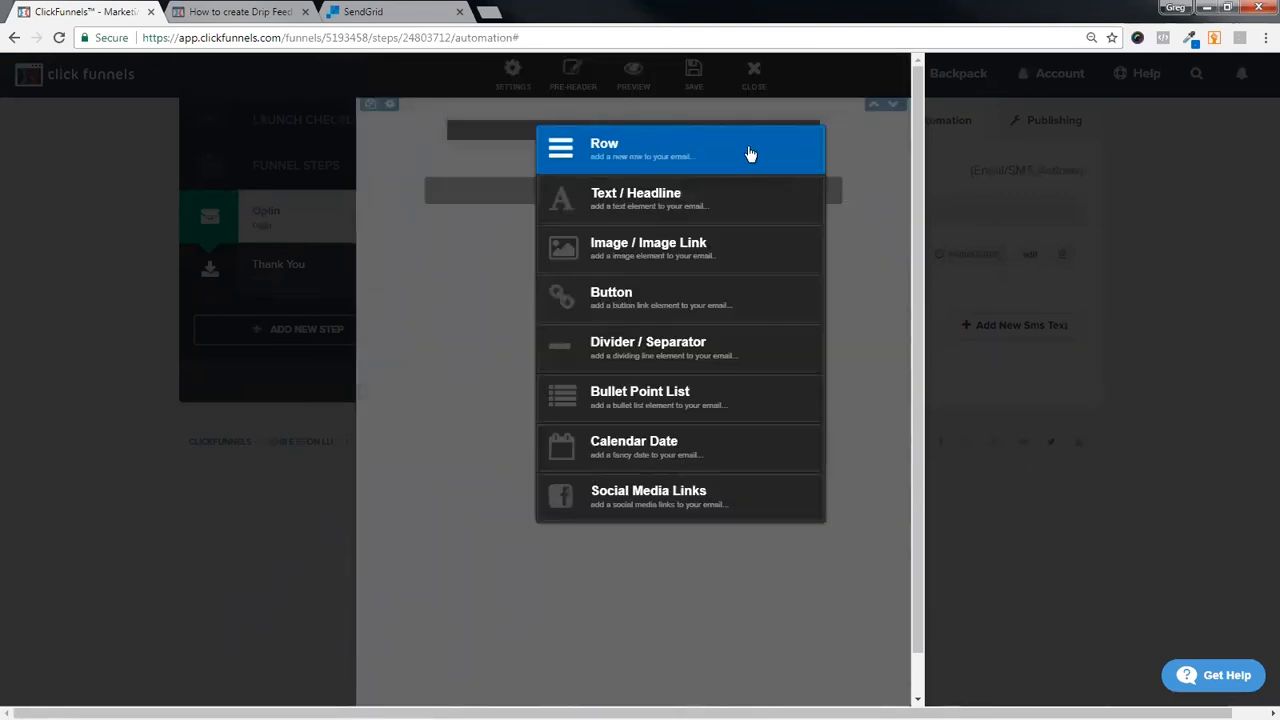
click(645, 200)
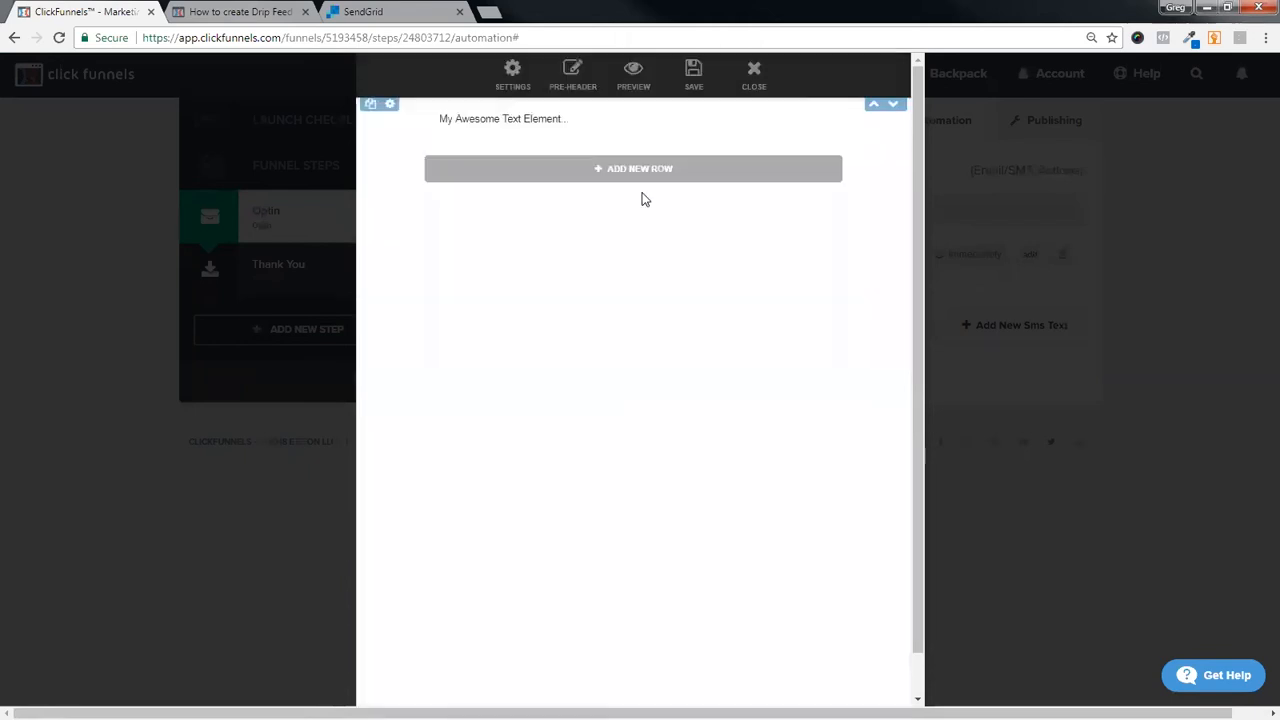
click(509, 125)
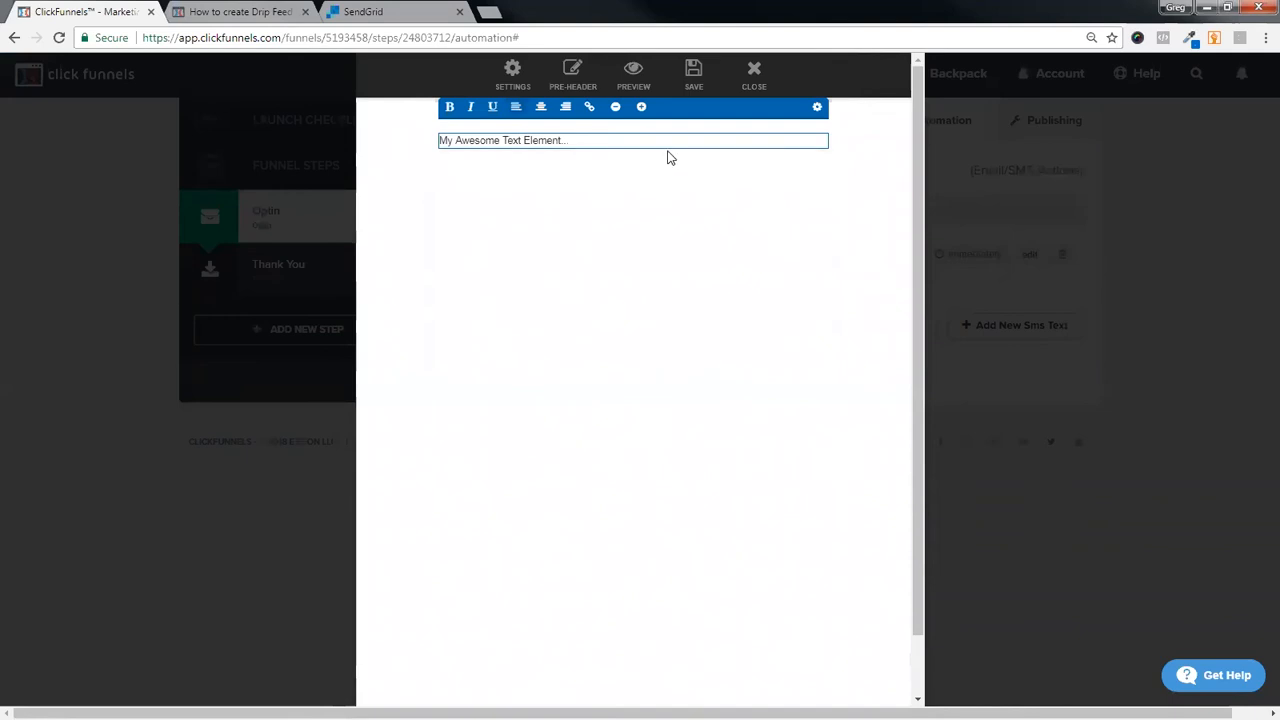
Clear the placeholder text "My Awesome Text Element..." from the email's text element.
click(512, 150)
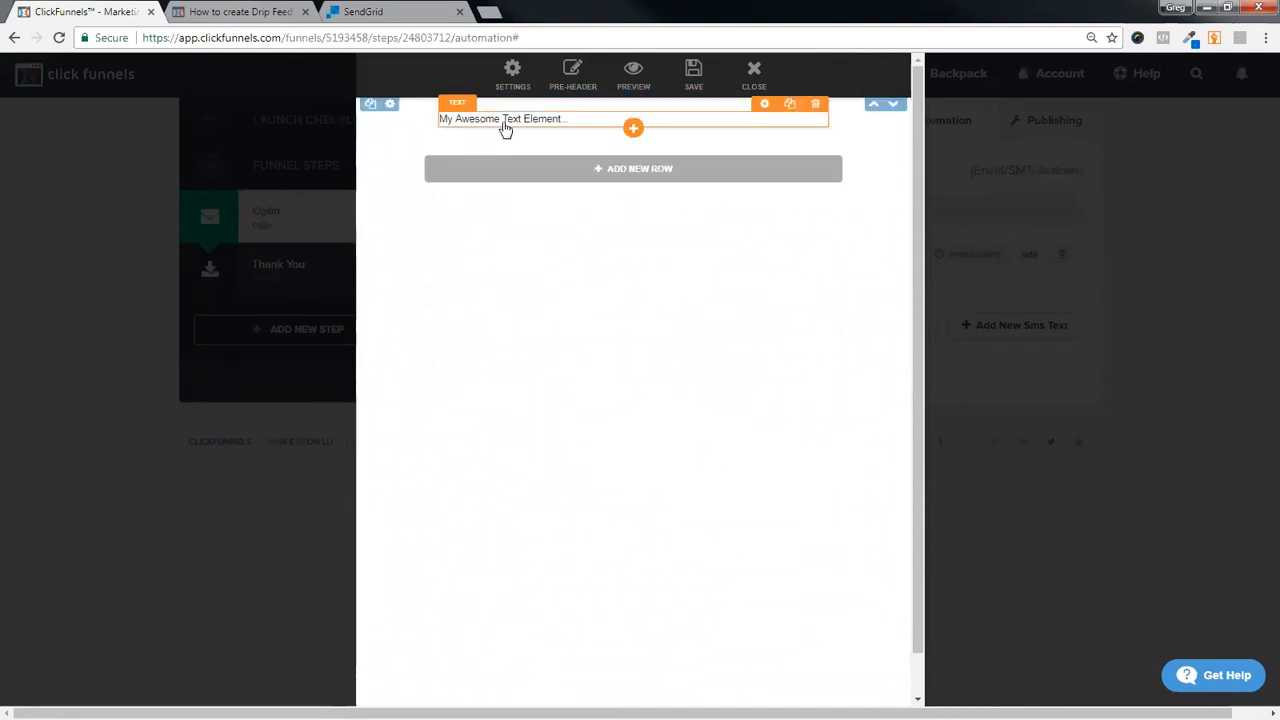
click(503, 128)
click(578, 141)
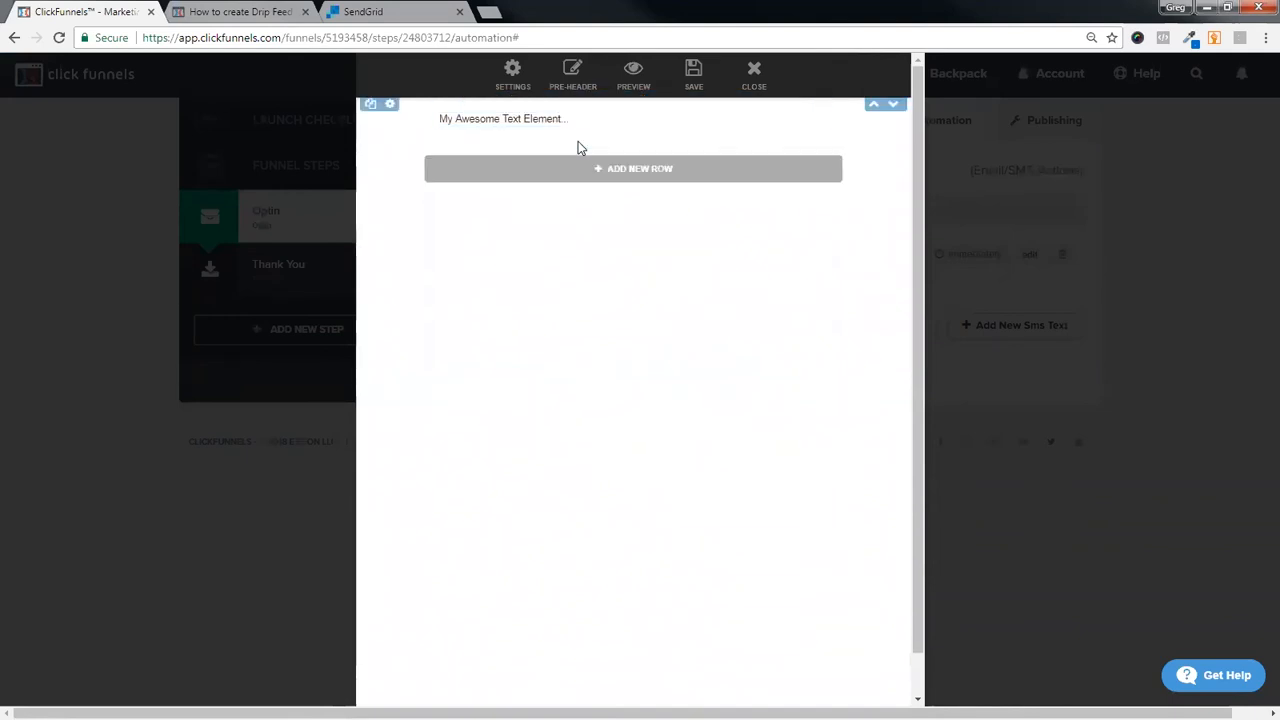
click(580, 123)
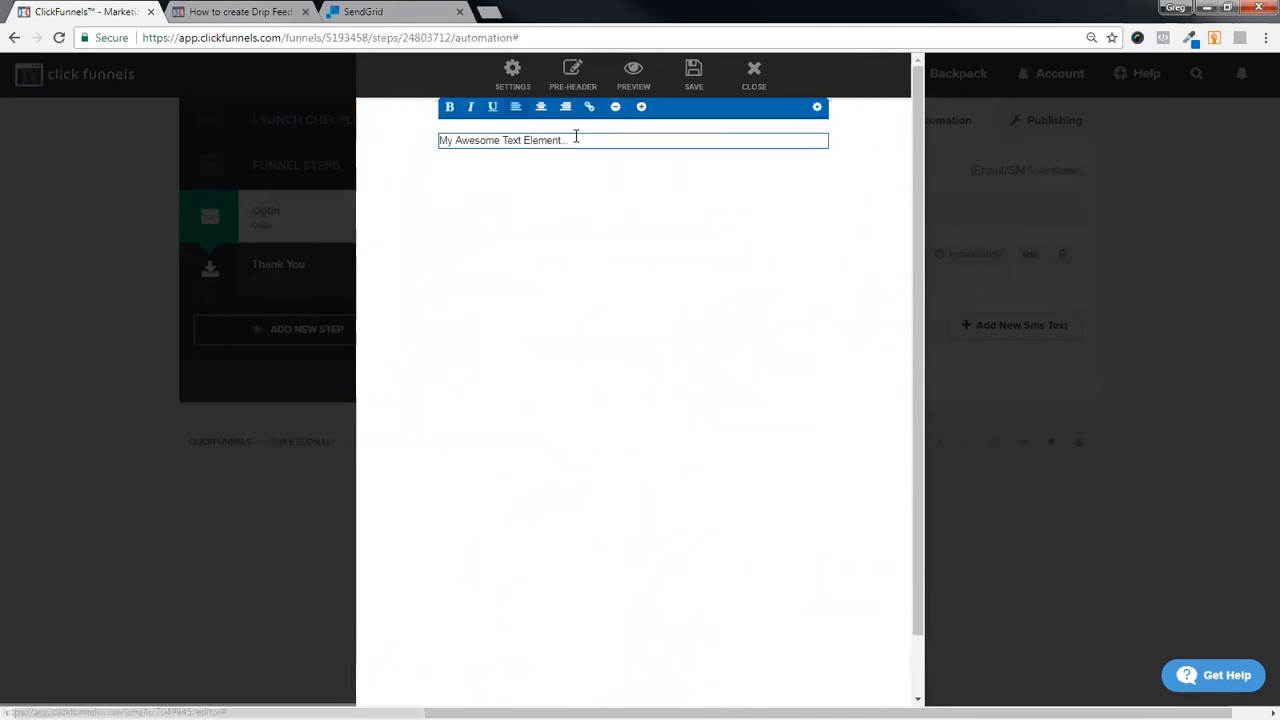
click(574, 138)
key(BackSpace)
key(BackSpace)
key(BackSpace)
key(BackSpace)
key(BackSpace)
key(BackSpace)
key(BackSpace)
key(BackSpace)
key(BackSpace)
key(BackSpace)
key(BackSpace)
key(BackSpace)
key(BackSpace)
key(BackSpace)
key(BackSpace)
key(BackSpace)
key(BackSpace)
key(BackSpace)
key(BackSpace)
key(BackSpace)
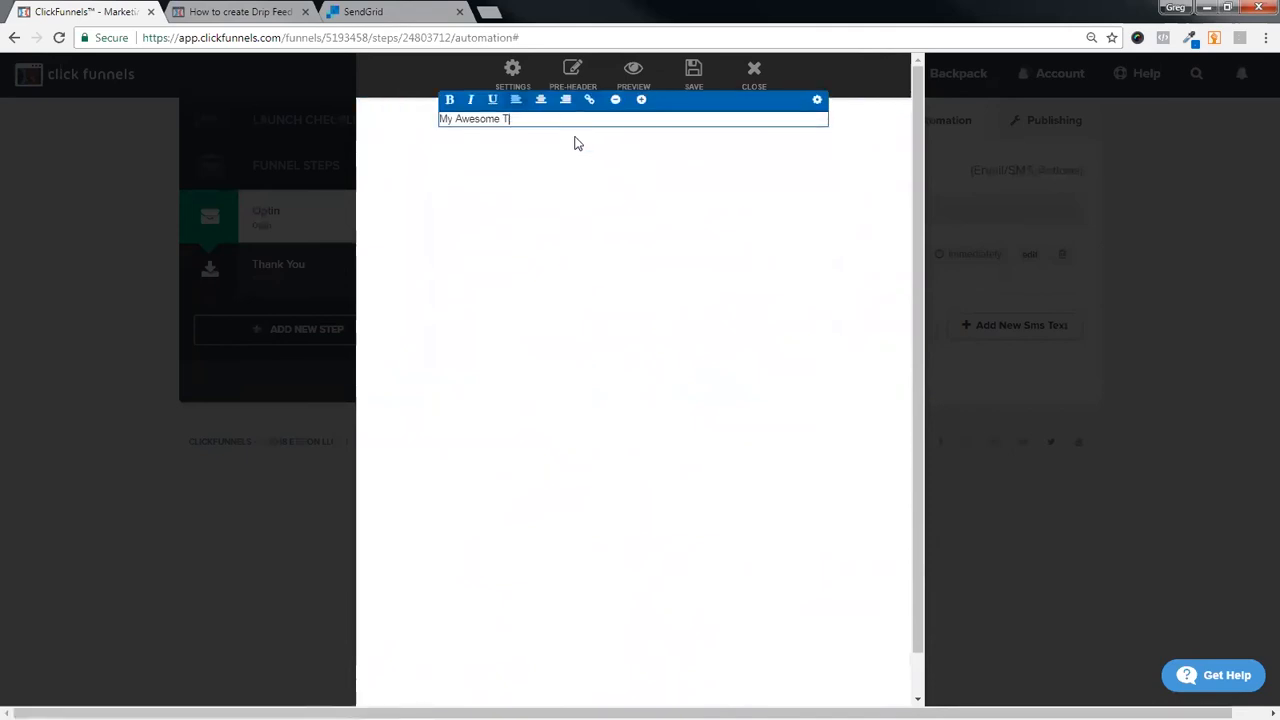
Write the greeting "Hi There," followed by a separate paragraph "Thank you for signing up for ____!" in the text element.
text(Hi There,)
key(Return)
key(Return)
text(Thank you for )
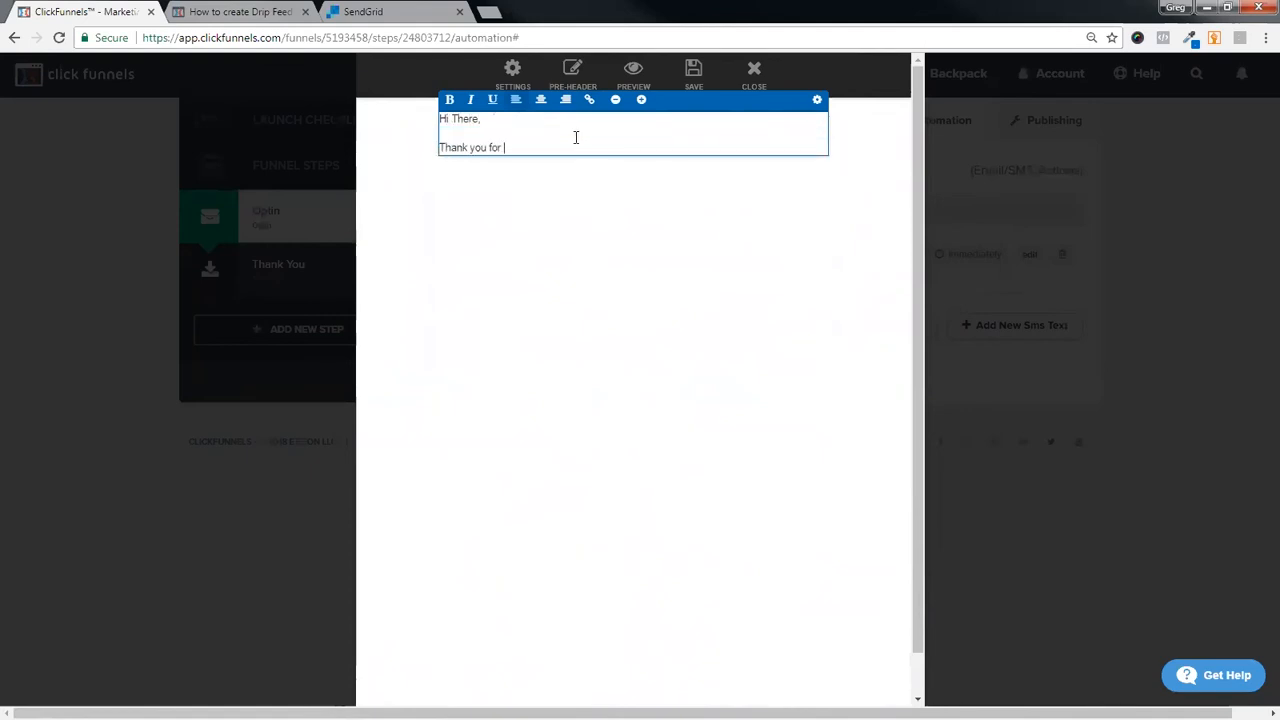
text(signing up for ____)
text(!)
key(Return)
key(Return)
Add the paragraph "We will send you emails every week that talk about ____..." with blank space below it.
text(W)
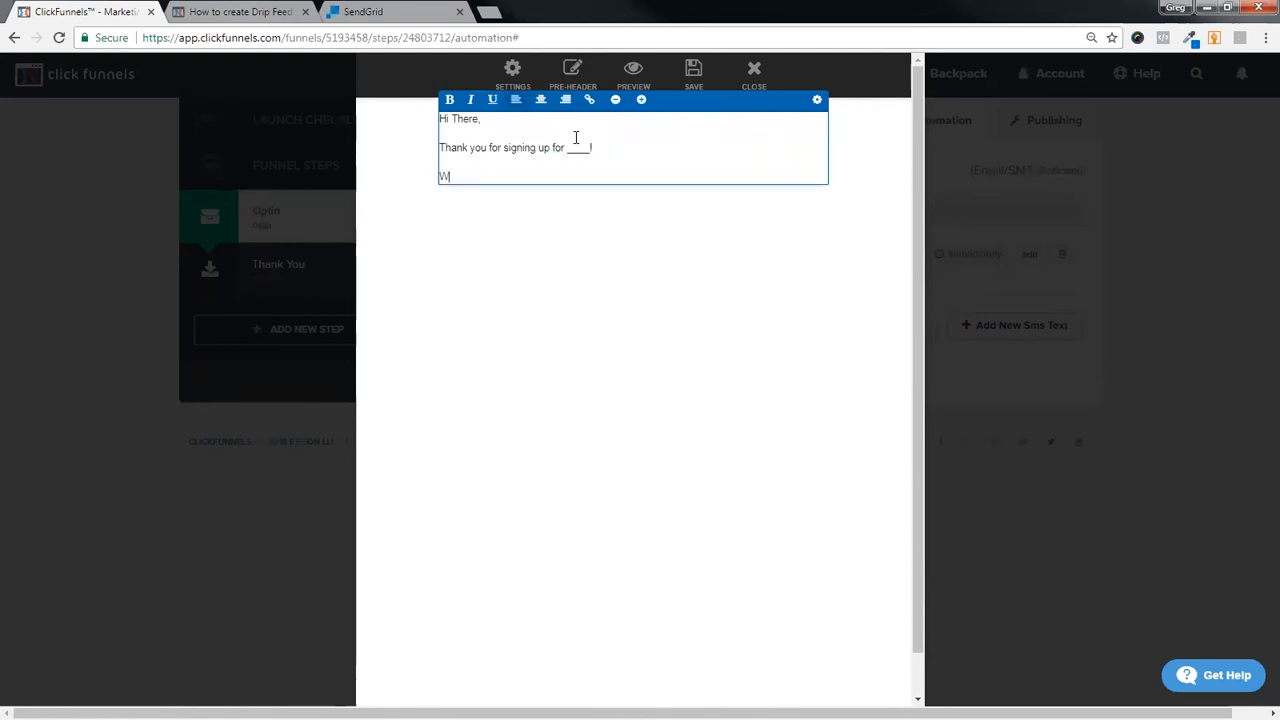
text(e will send you emails every week that talk abo)
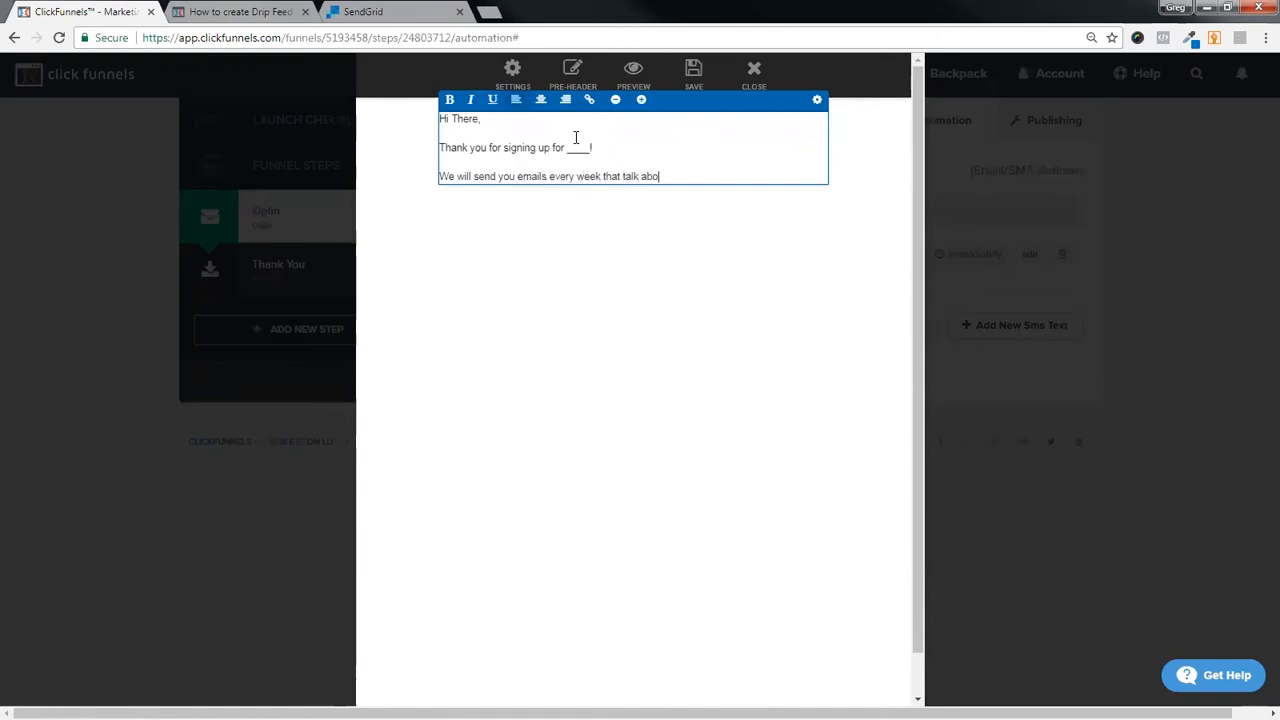
text(ut _____)
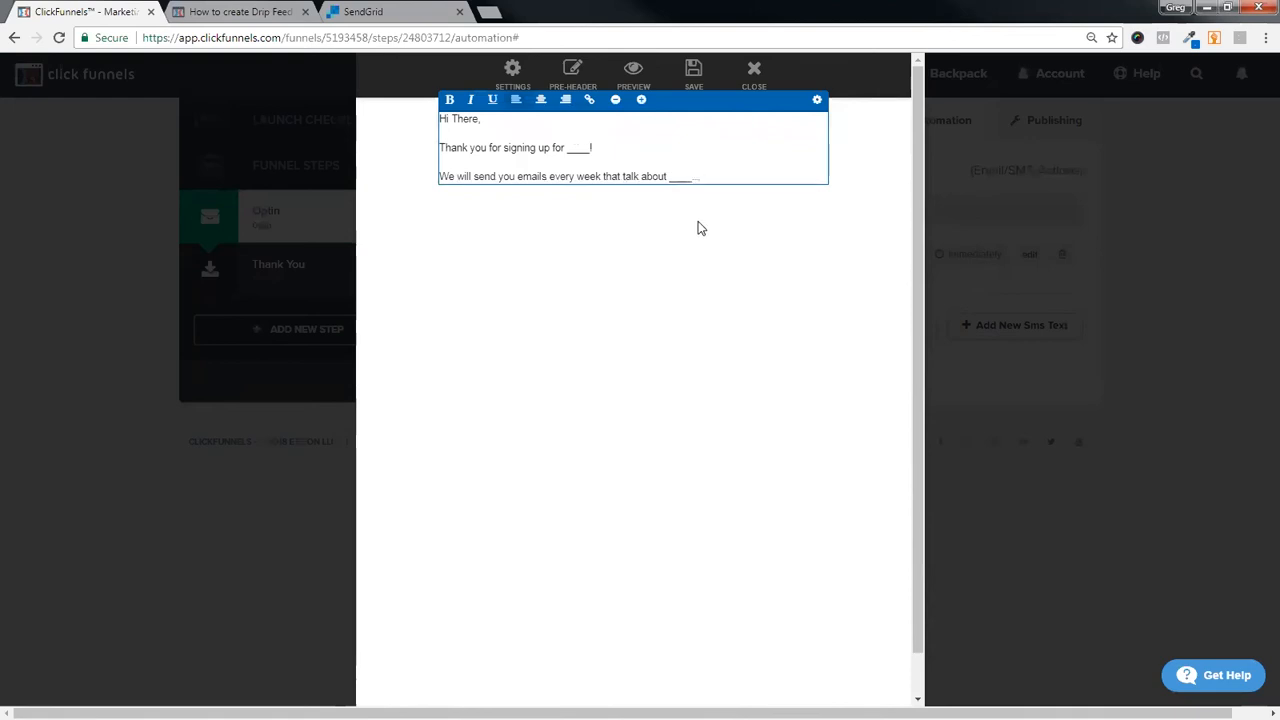
key(Return)
key(Return)
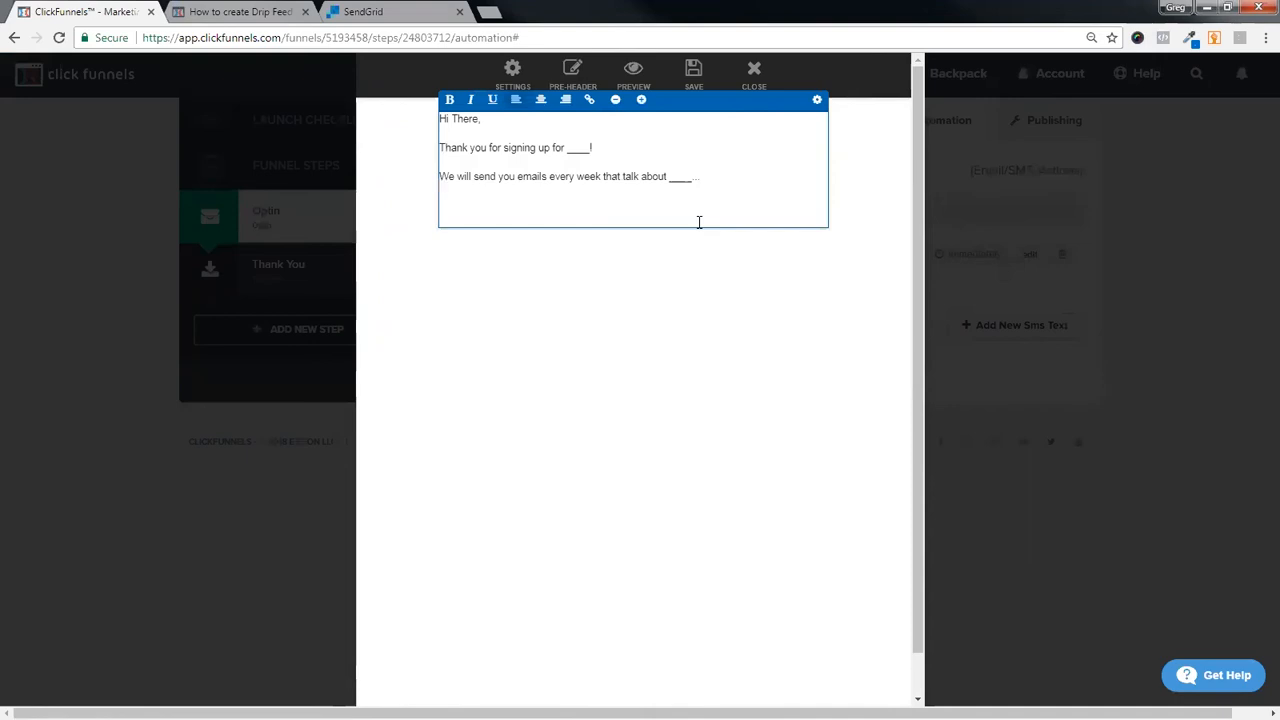
Close the message with "Sincerely," and the signature "CF Education Training", and finish editing the text.
text(Sincerely,)
key(Return)
key(Return)
text(CF)
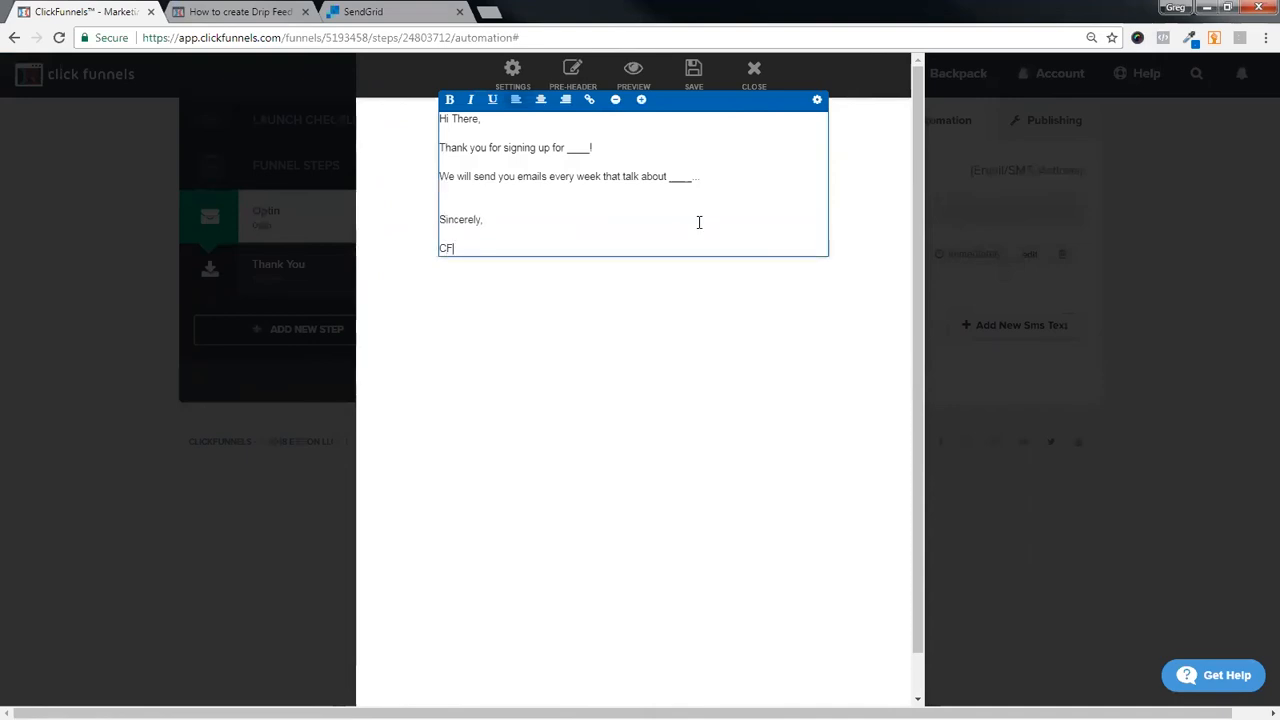
text( Education Training)
click(634, 419)
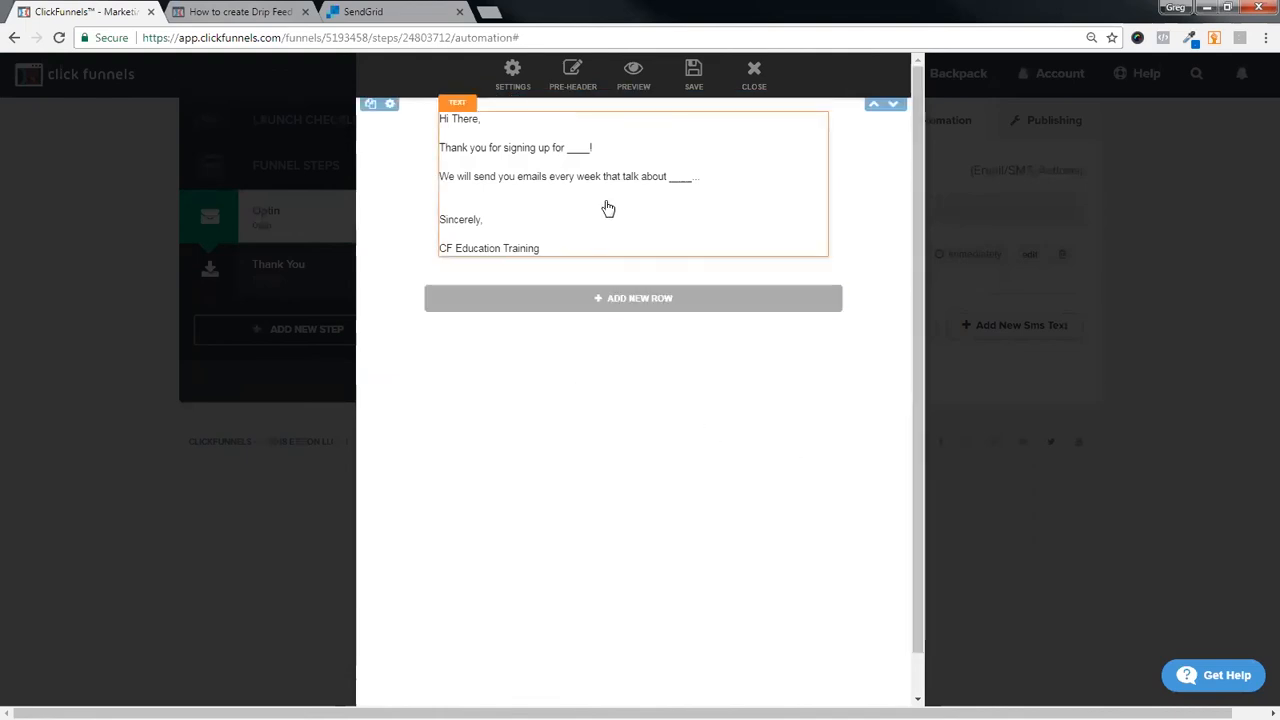
Preview the email as recipients see it and return to the editor.
click(700, 88)
click(633, 72)
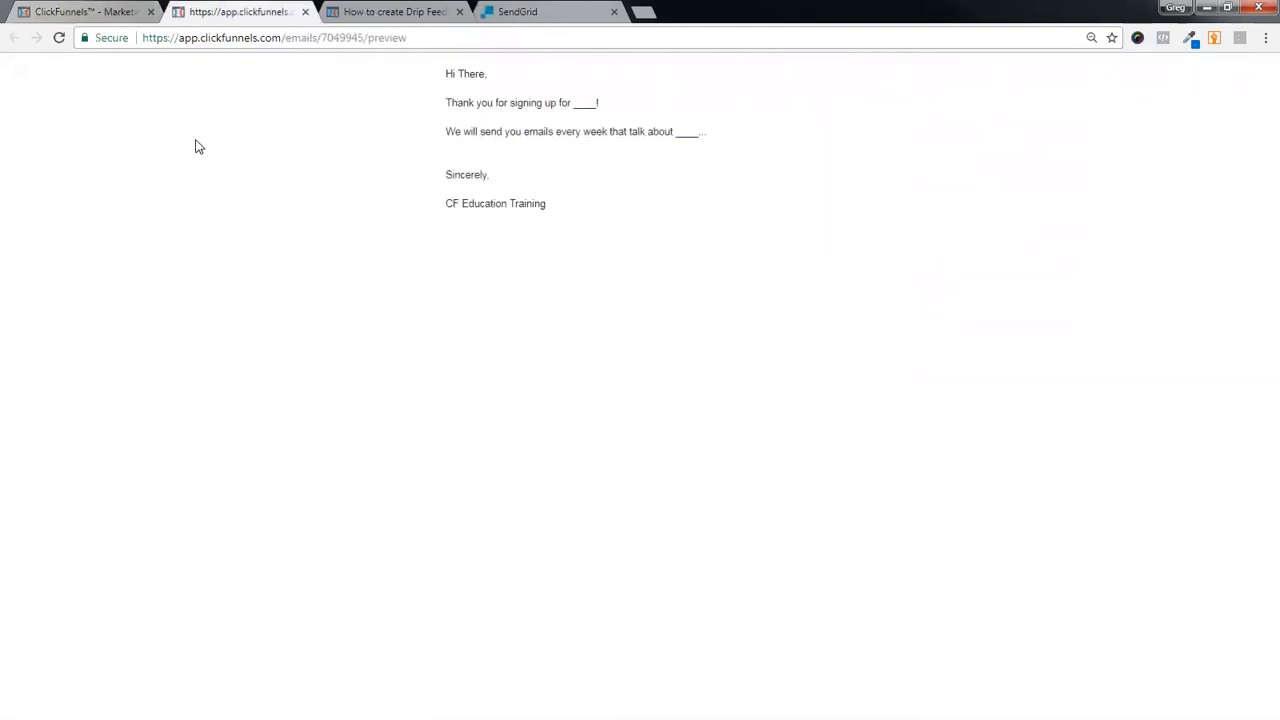
key(ctrl+w)
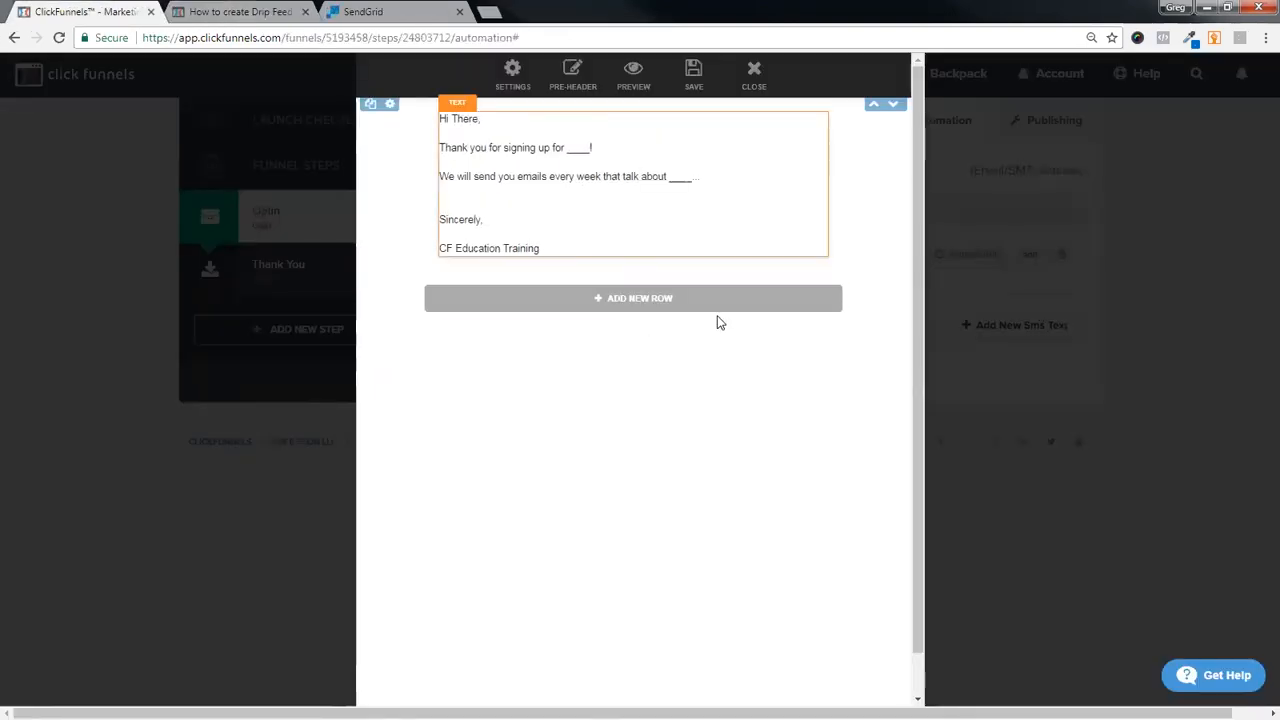
Save the email and close the email editor.
click(694, 76)
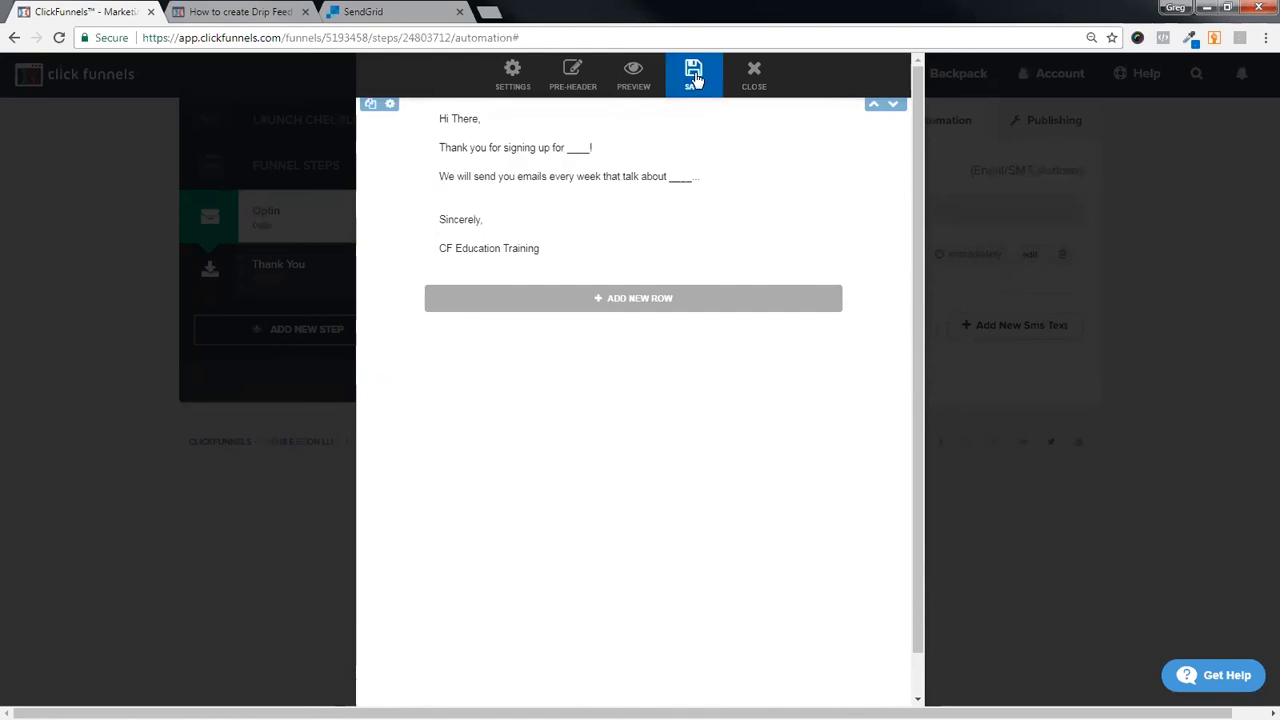
click(756, 74)
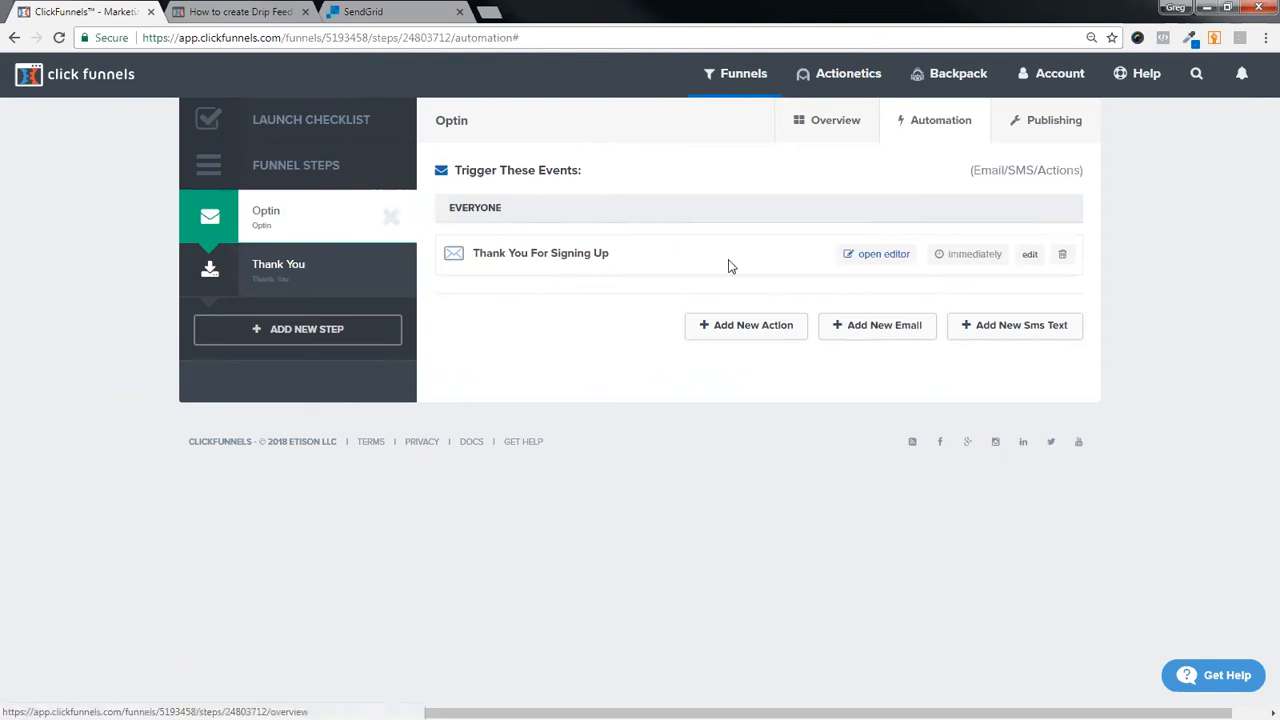
Start a second automated email for the Optin step and set its delay to 1 hour.
click(884, 327)
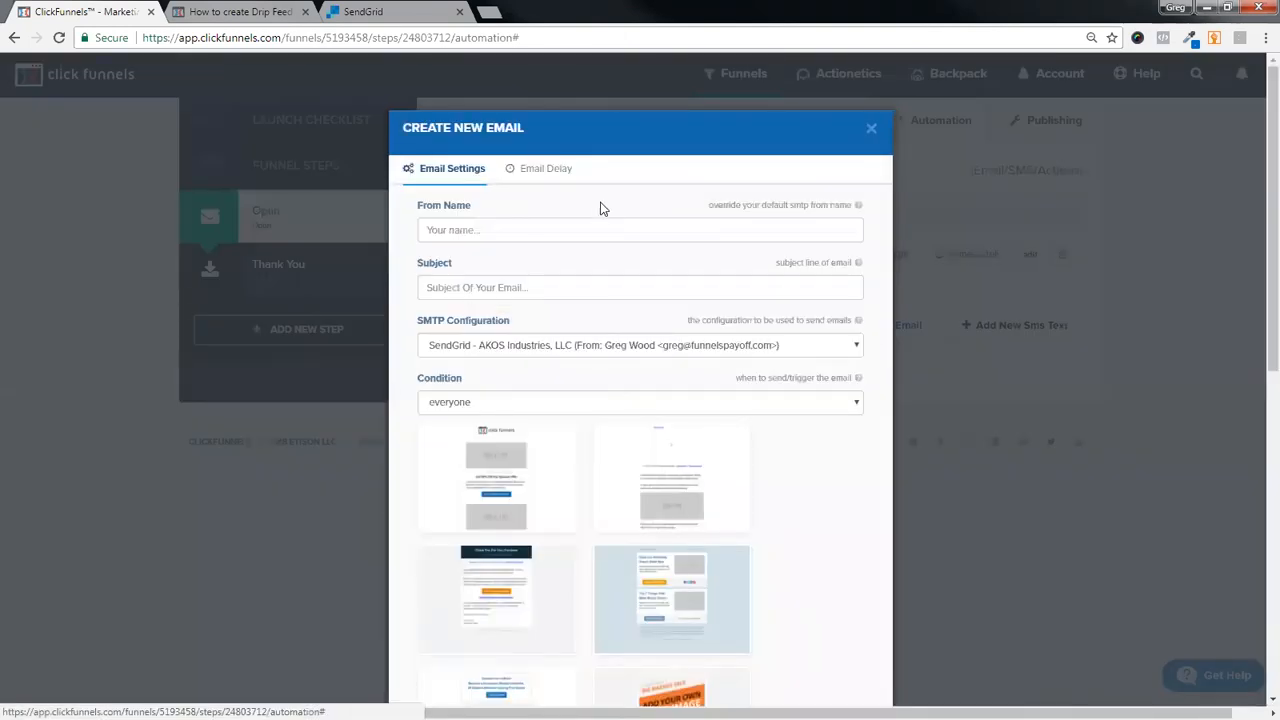
click(543, 169)
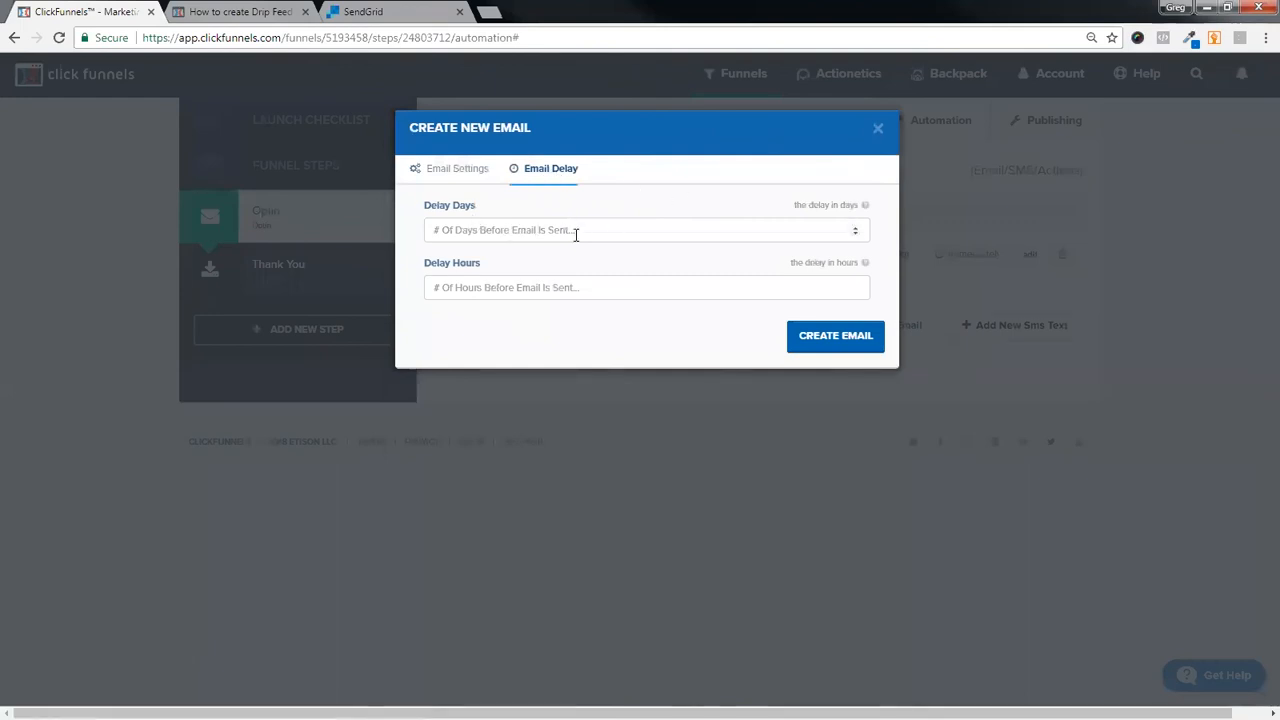
click(502, 292)
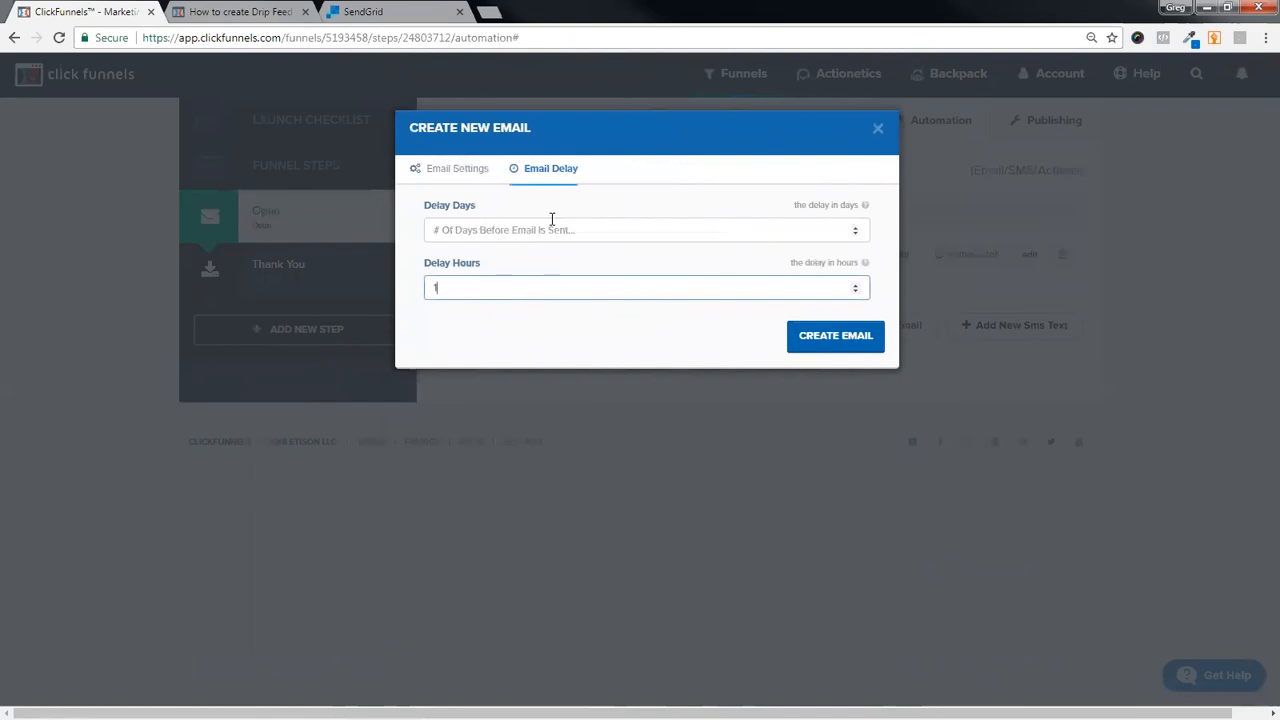
Set the new email's from name to "Testing" and its subject to "Testing 2".
click(467, 172)
click(539, 238)
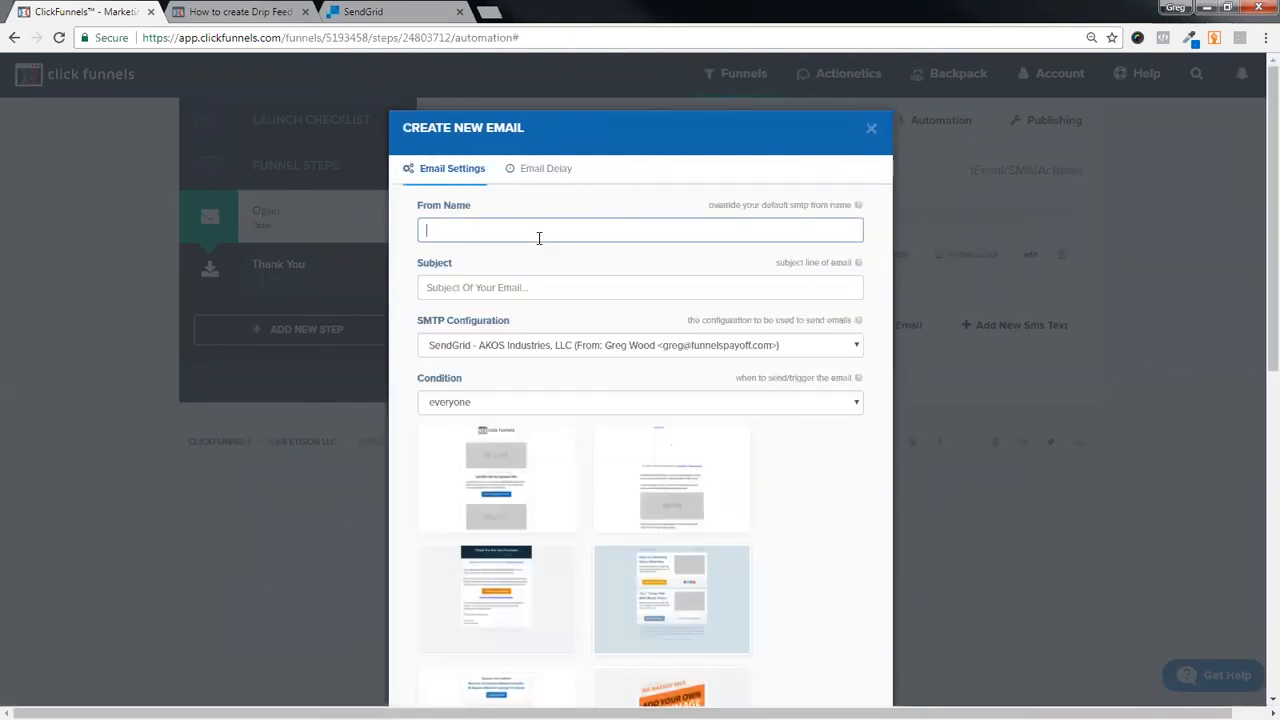
text(Testing)
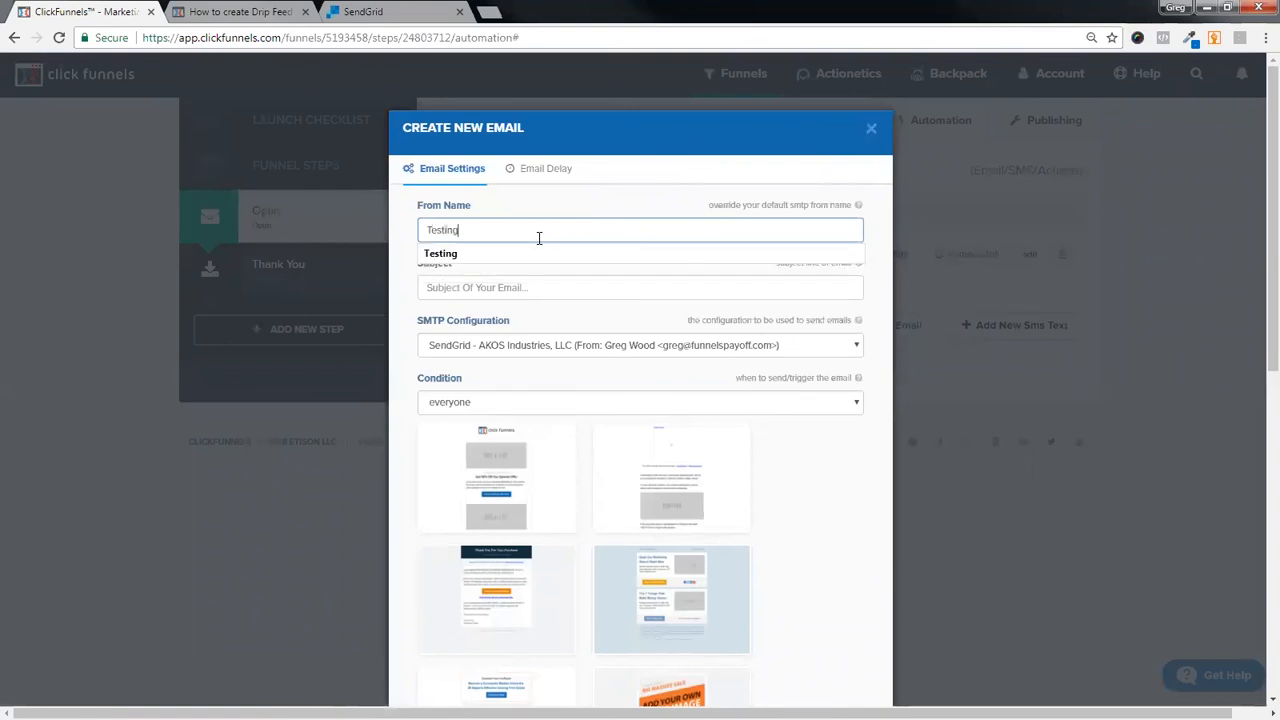
click(434, 289)
text(Testing 2)
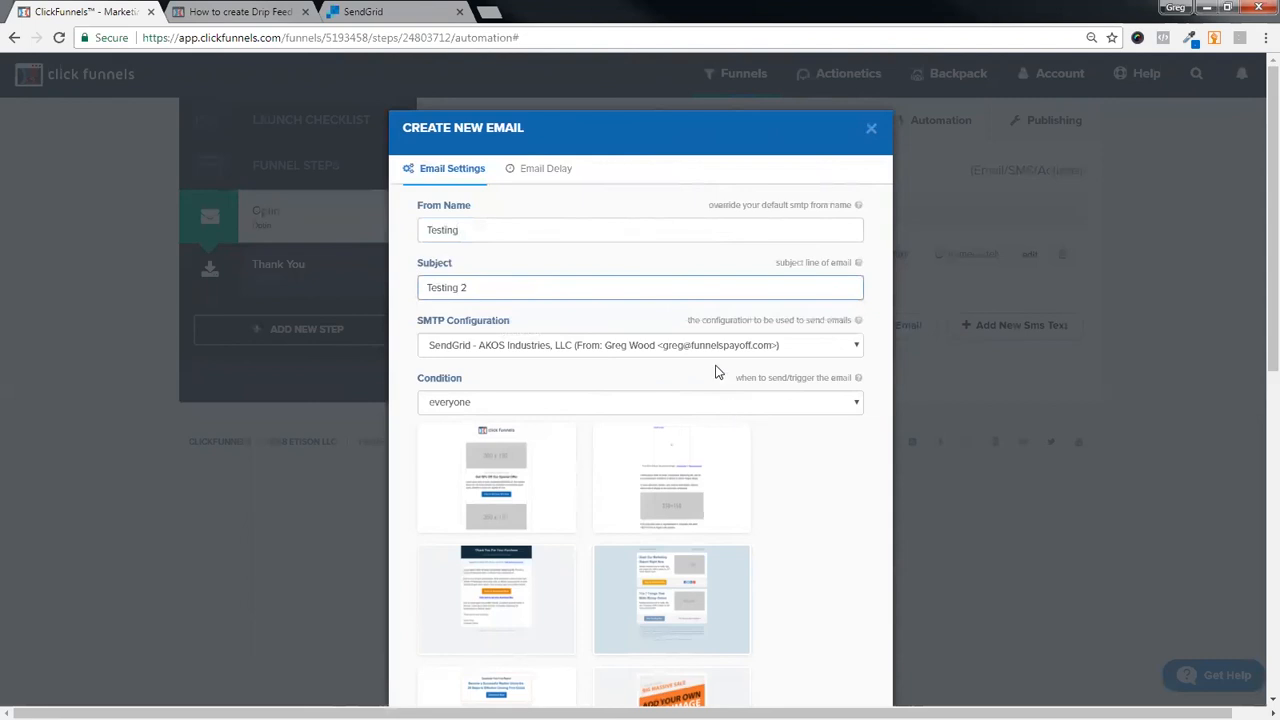
Choose the "Sendgrid - Training" SMTP configuration for the new email and create it.
click(716, 345)
click(669, 378)
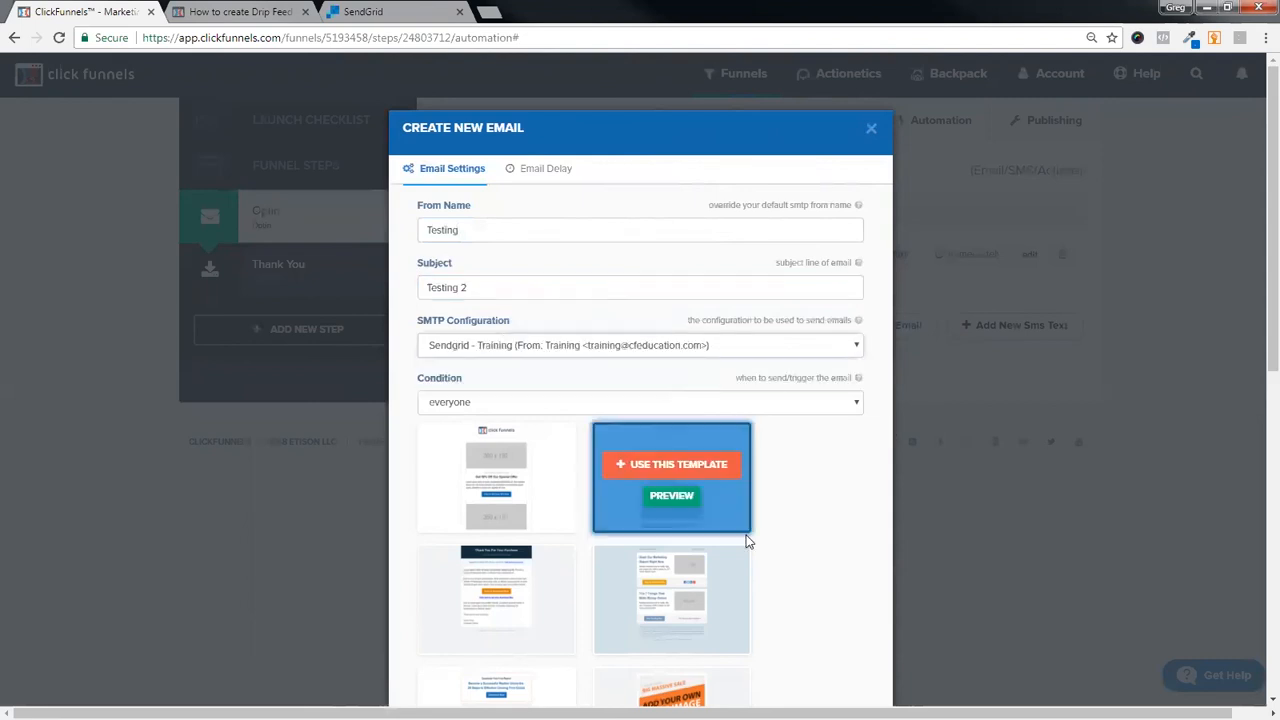
scroll(843, 540, down, 8)
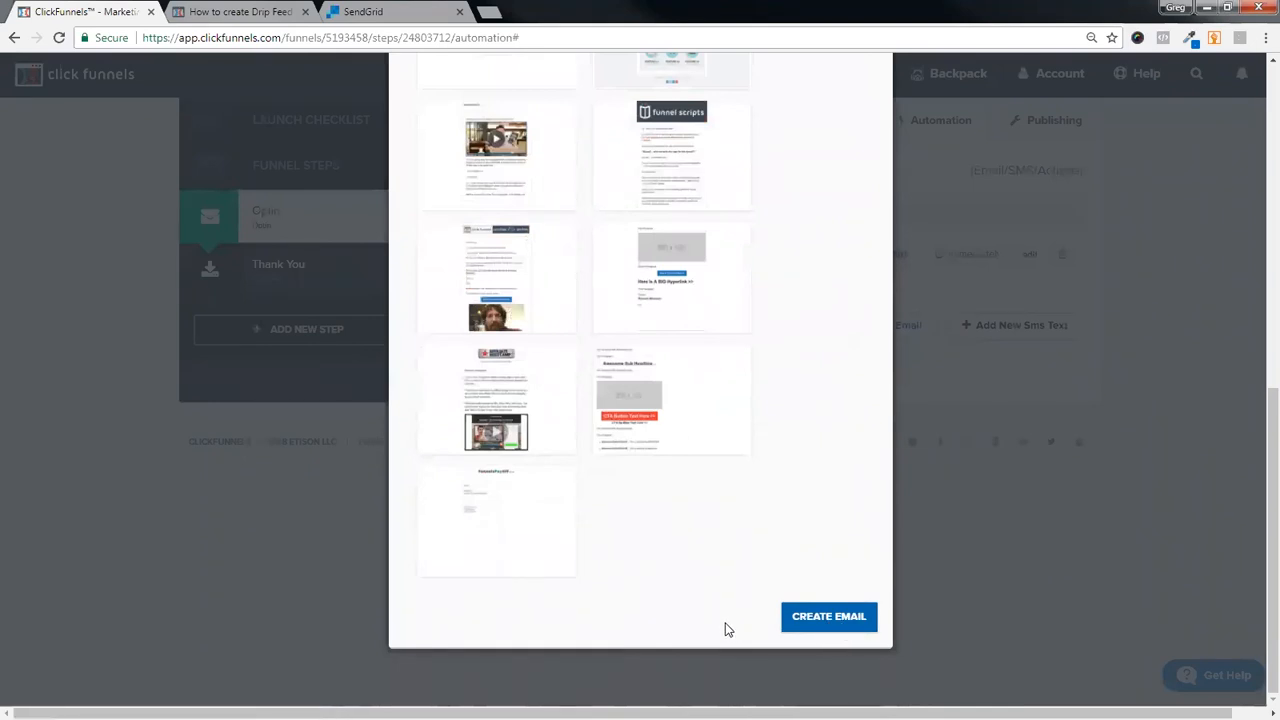
click(818, 620)
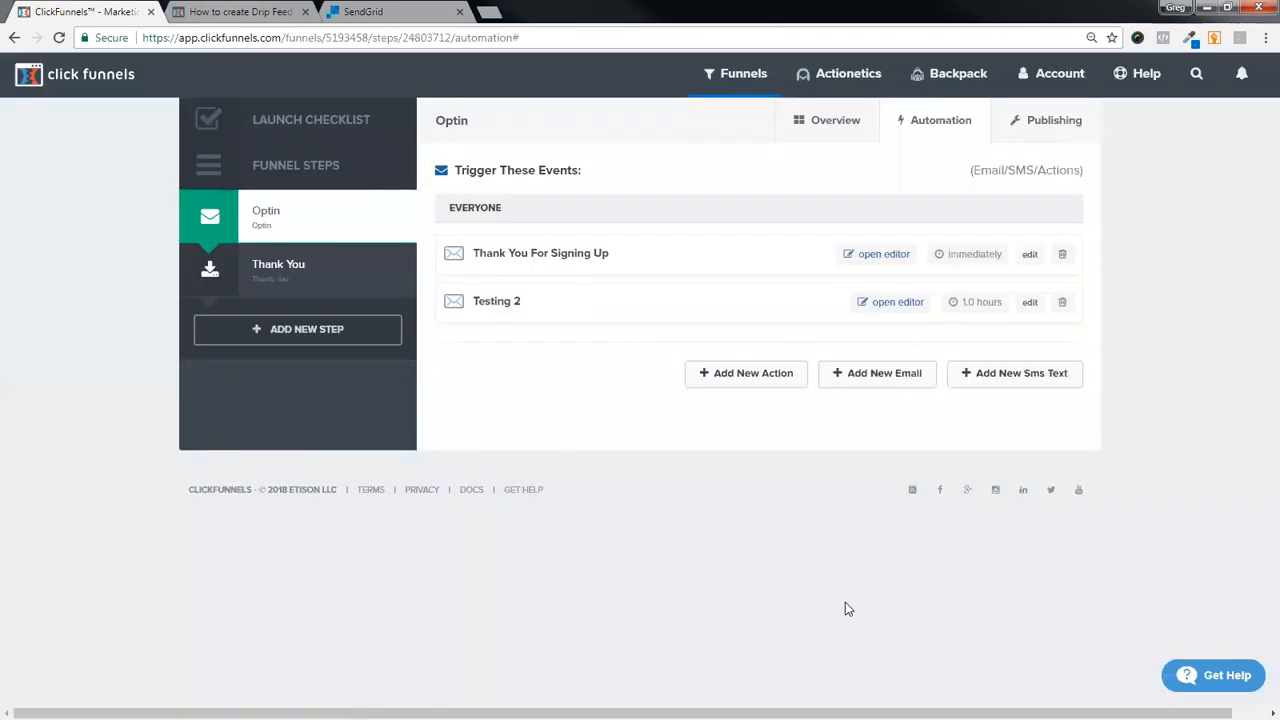